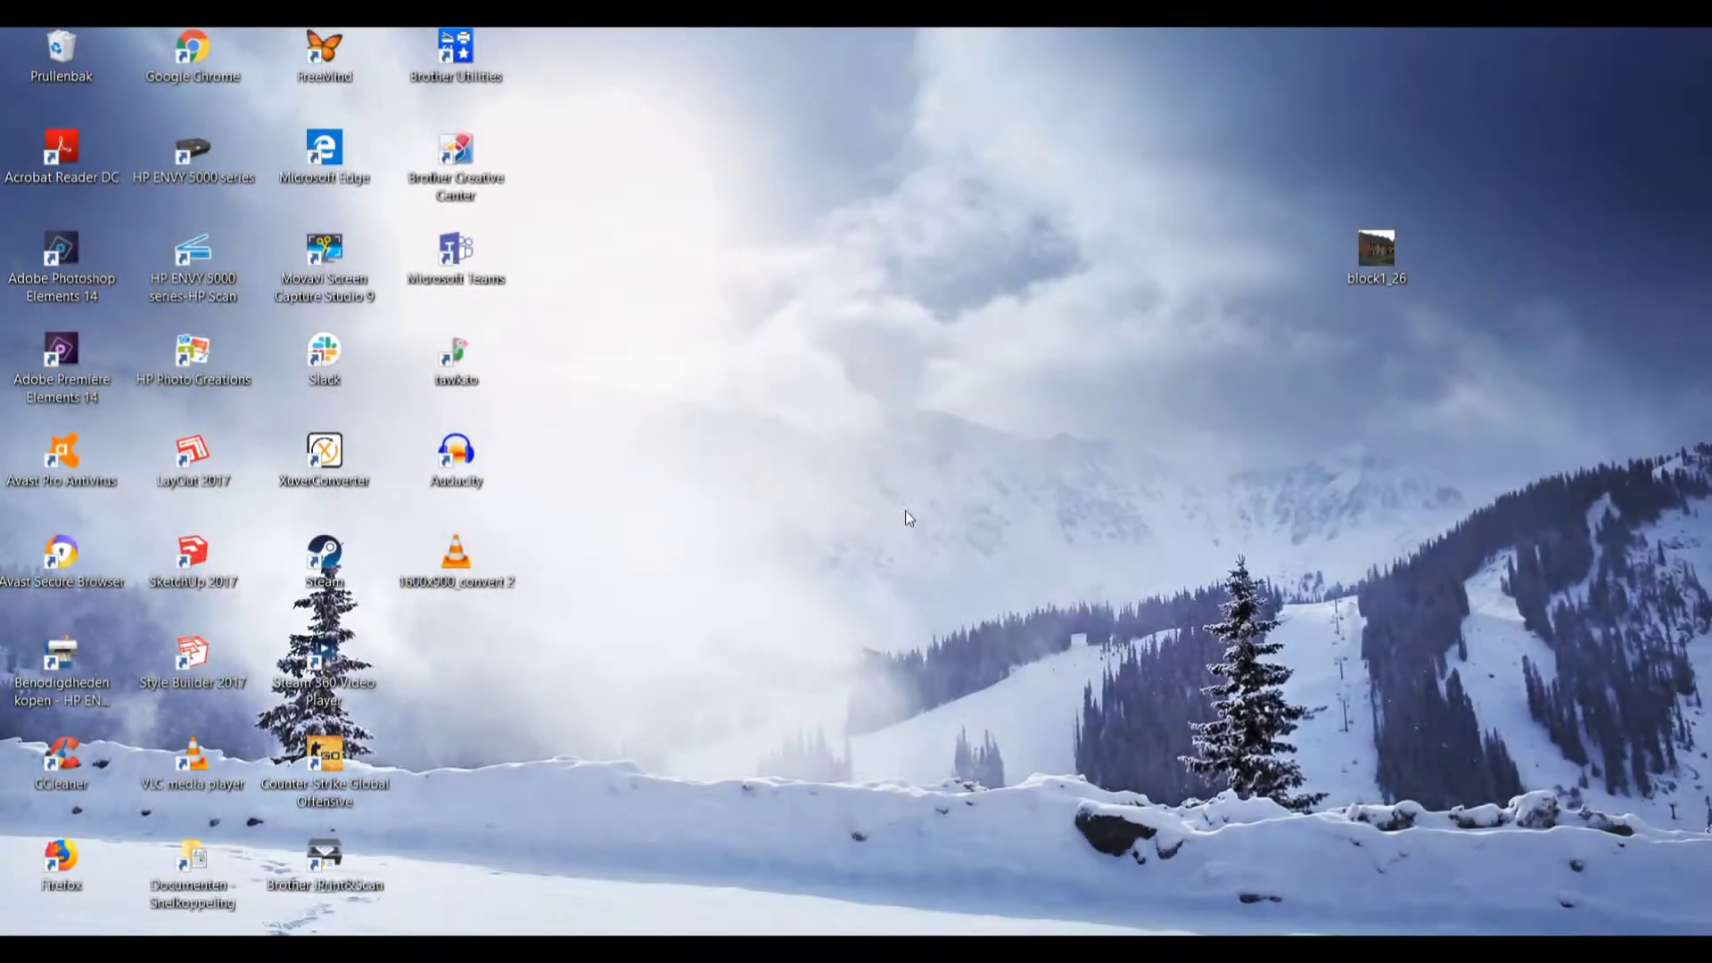
Launch Xuver Converter and load the desktop file block1_26.skp as the scene to convert.
double_click(353, 457)
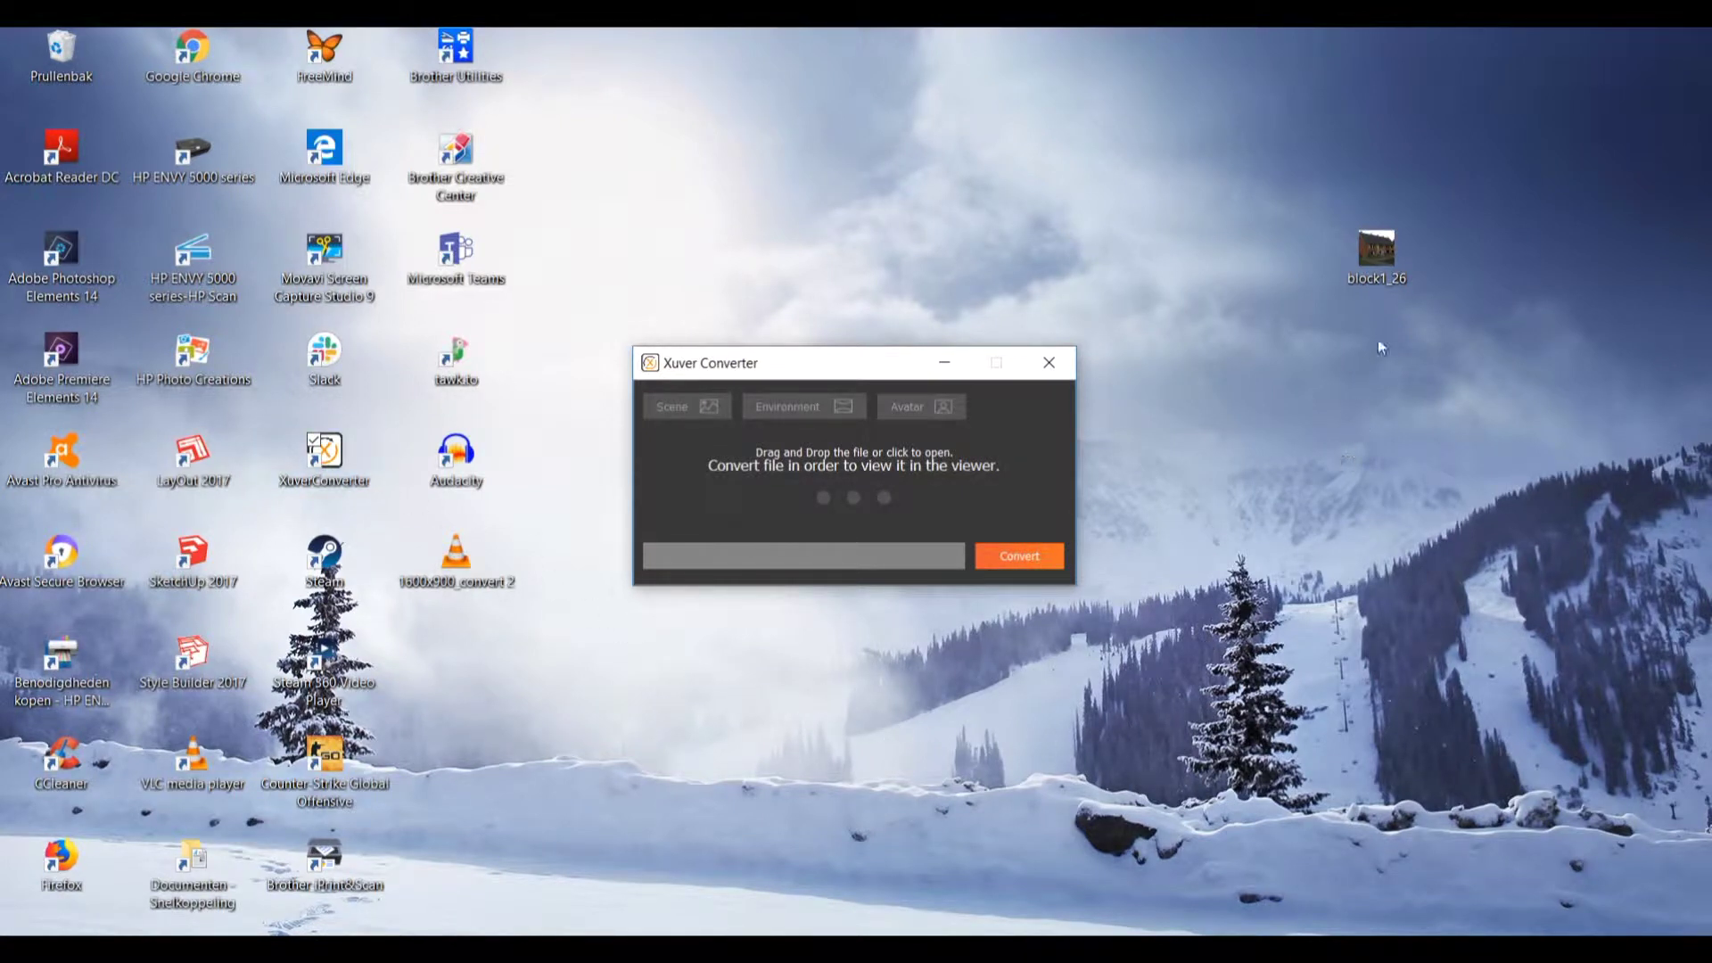
click(1382, 258)
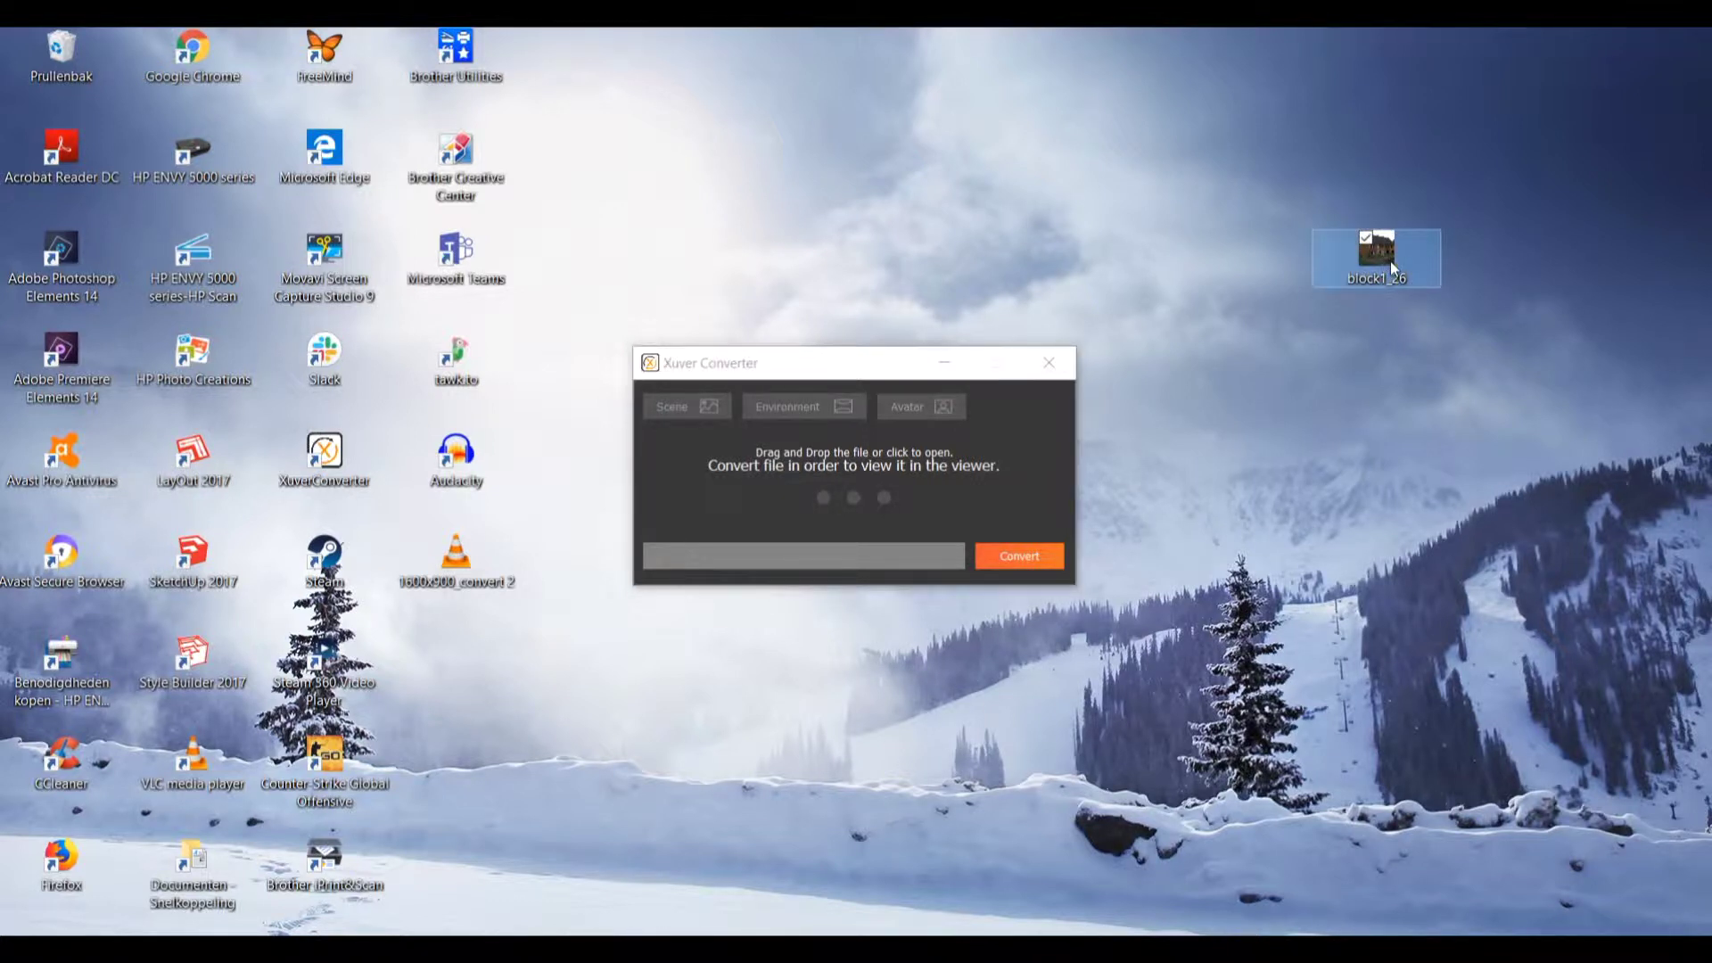
drag(1384, 258, 858, 462)
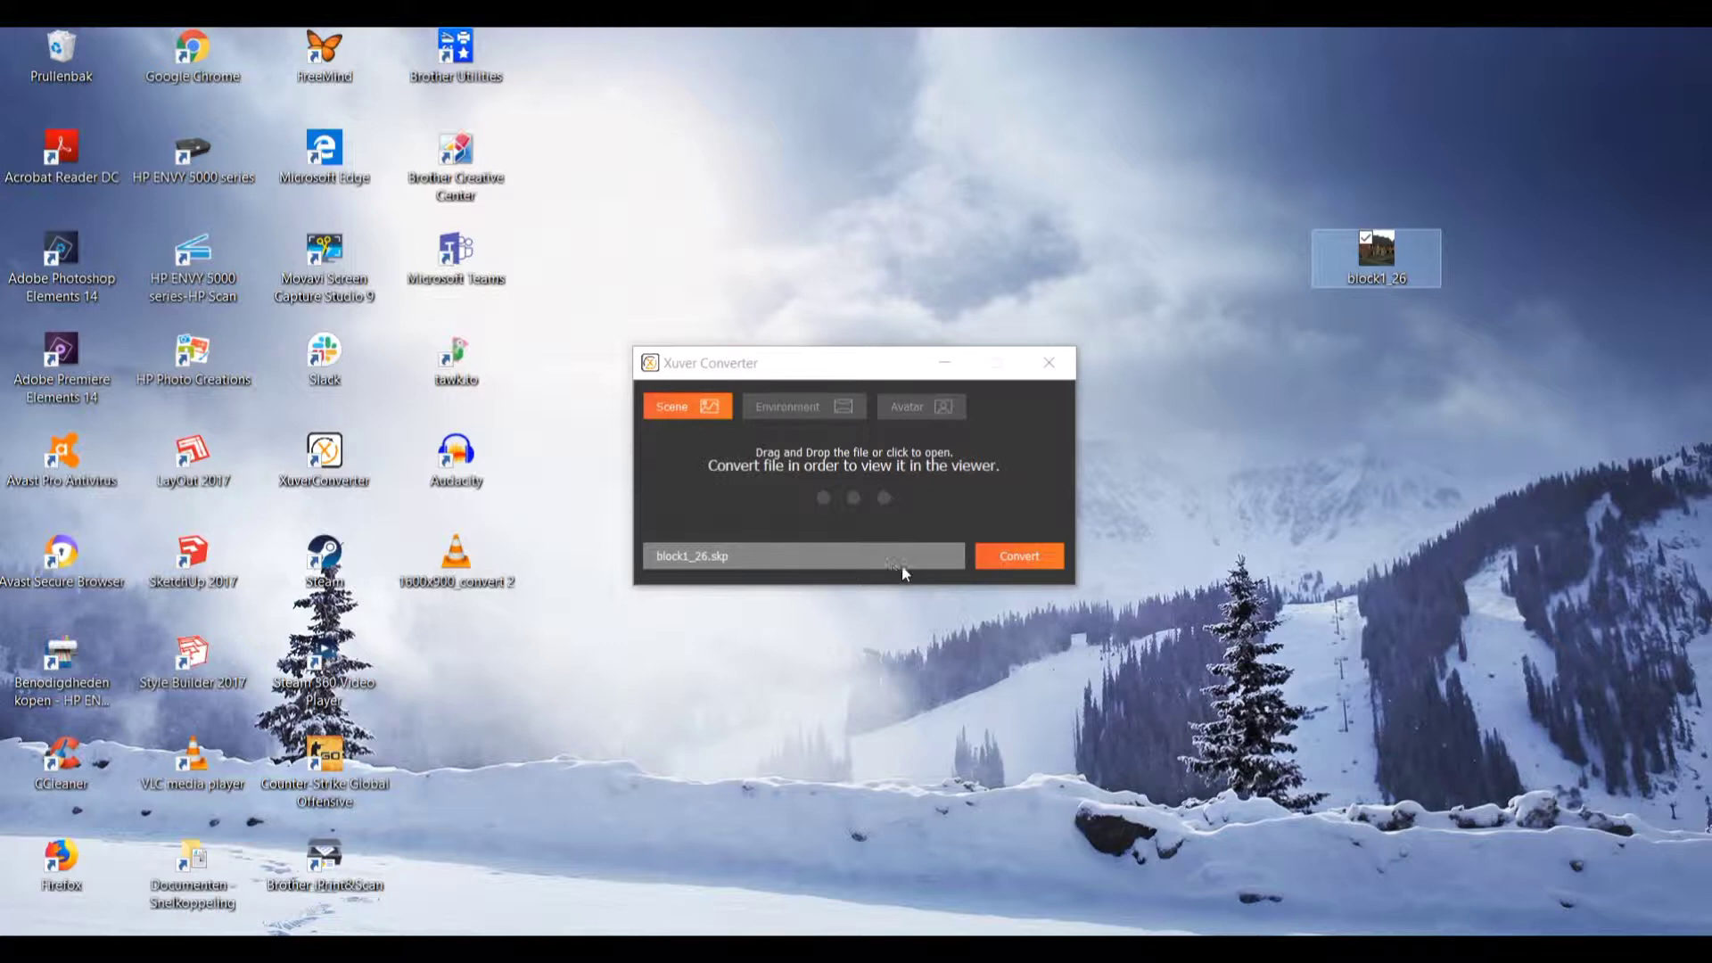
Convert the scene to a Xuver file (*.xr) named block on the desktop, and close the converter.
click(1025, 557)
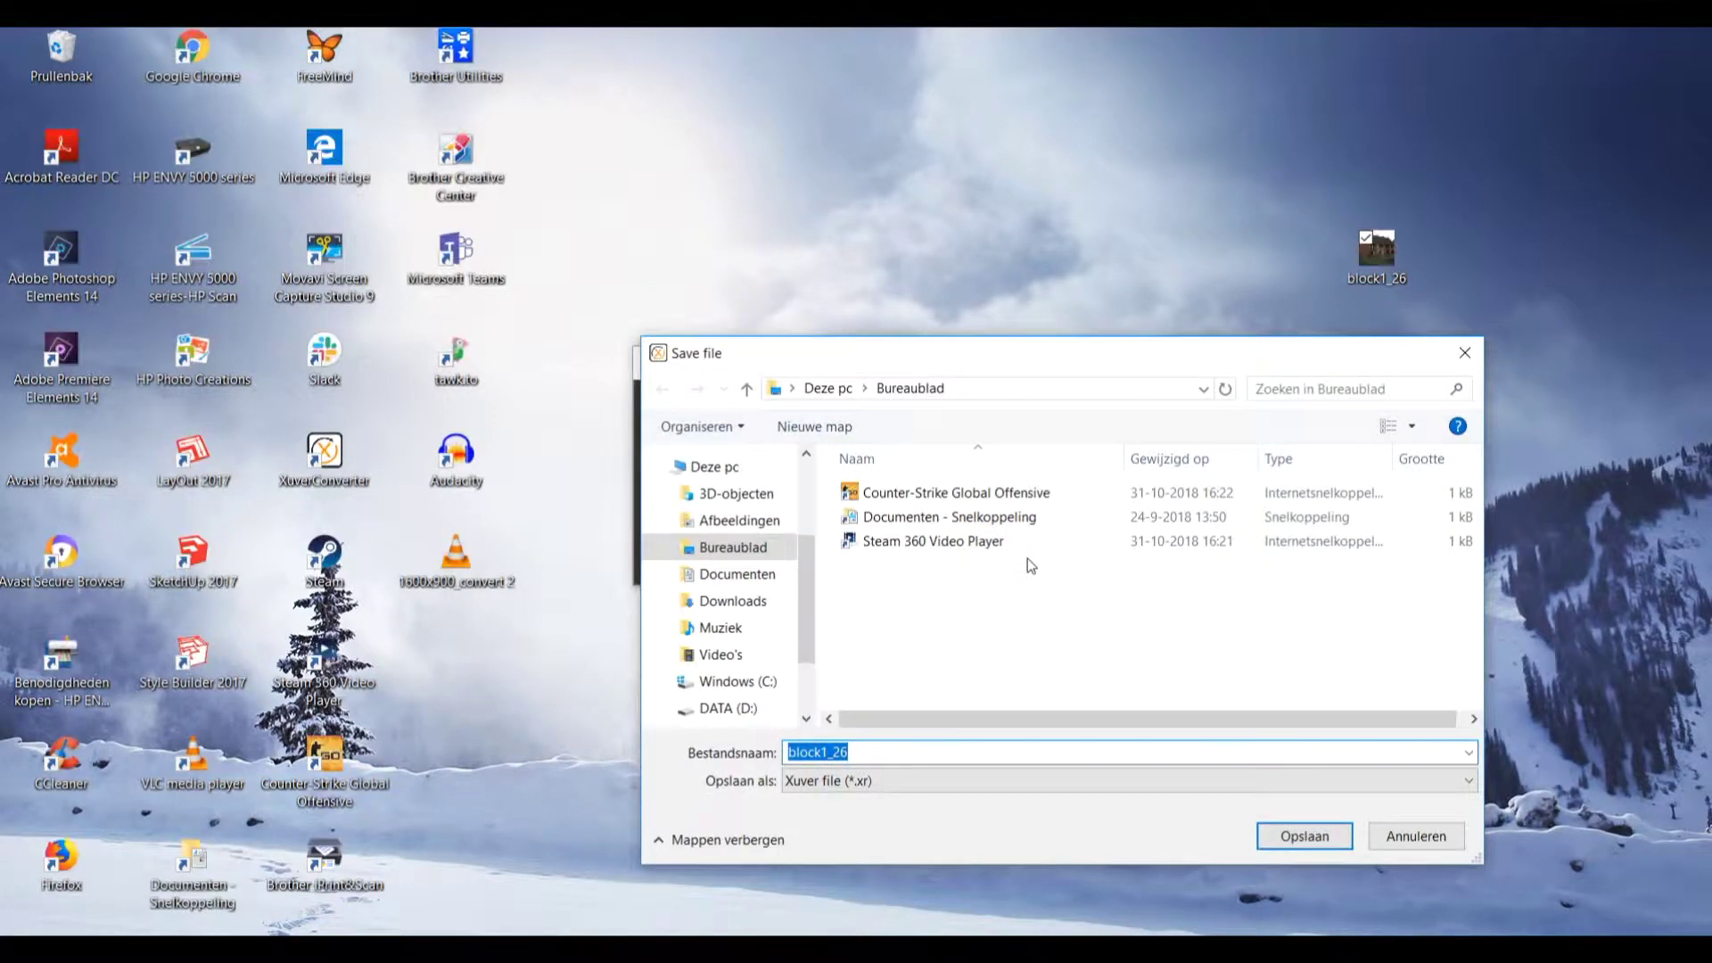
click(902, 752)
key(BackSpace)
key(BackSpace)
key(BackSpace)
key(BackSpace)
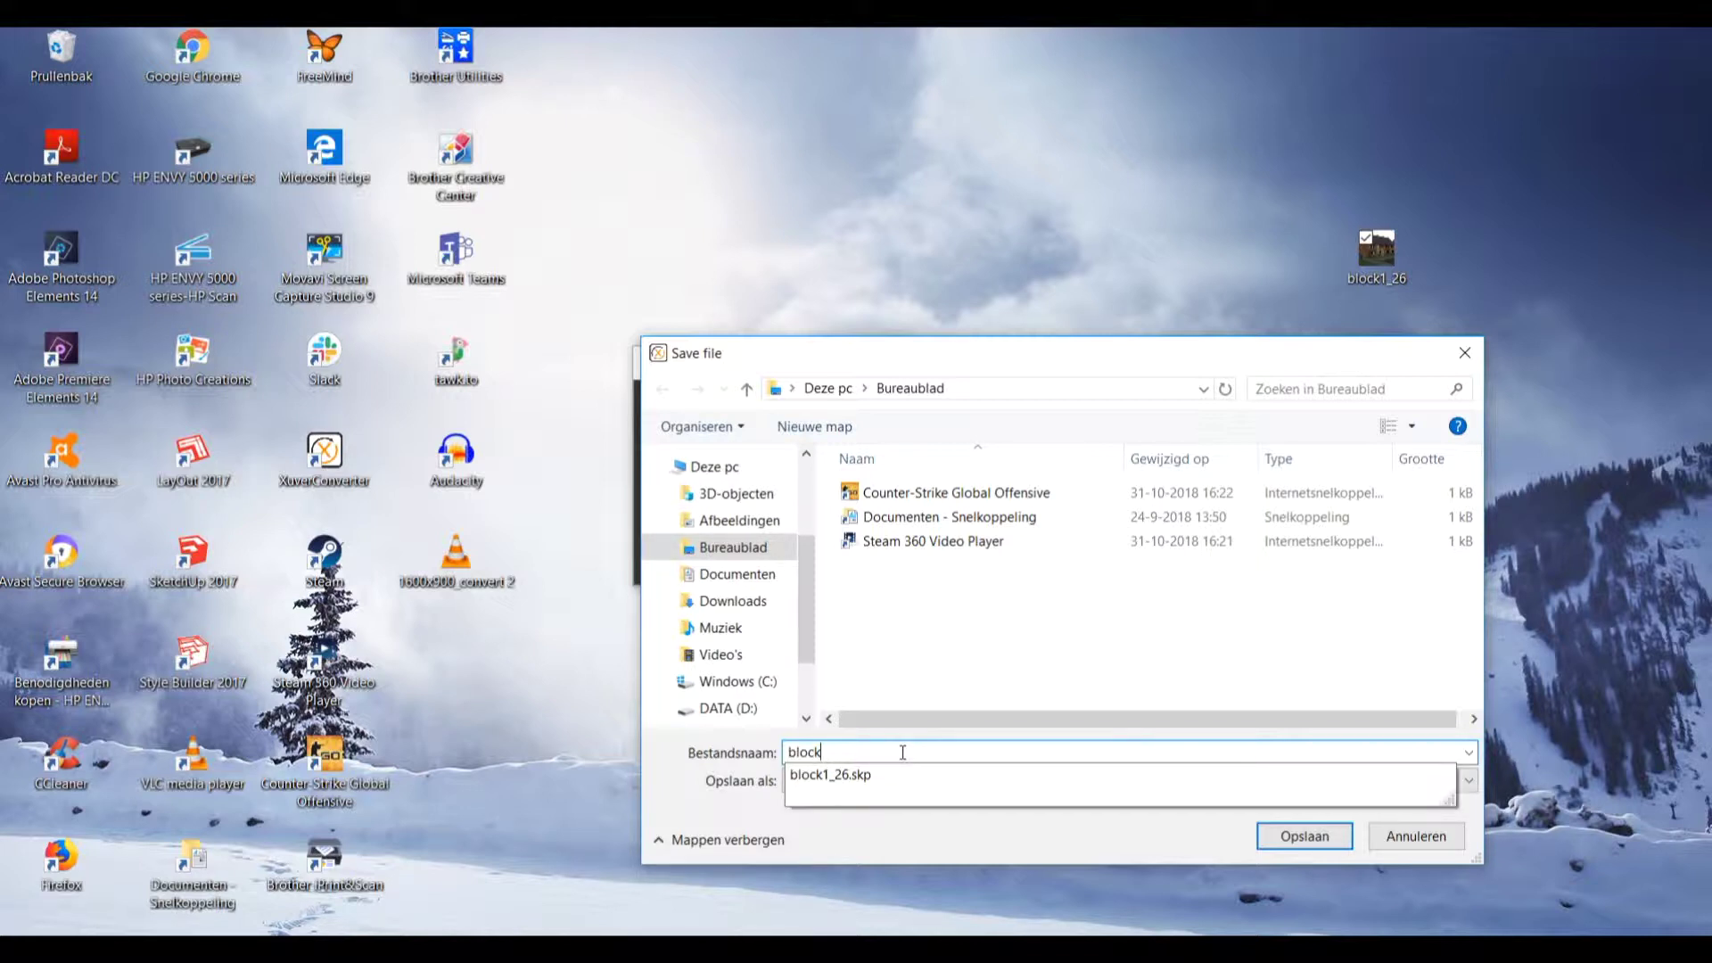
click(1307, 836)
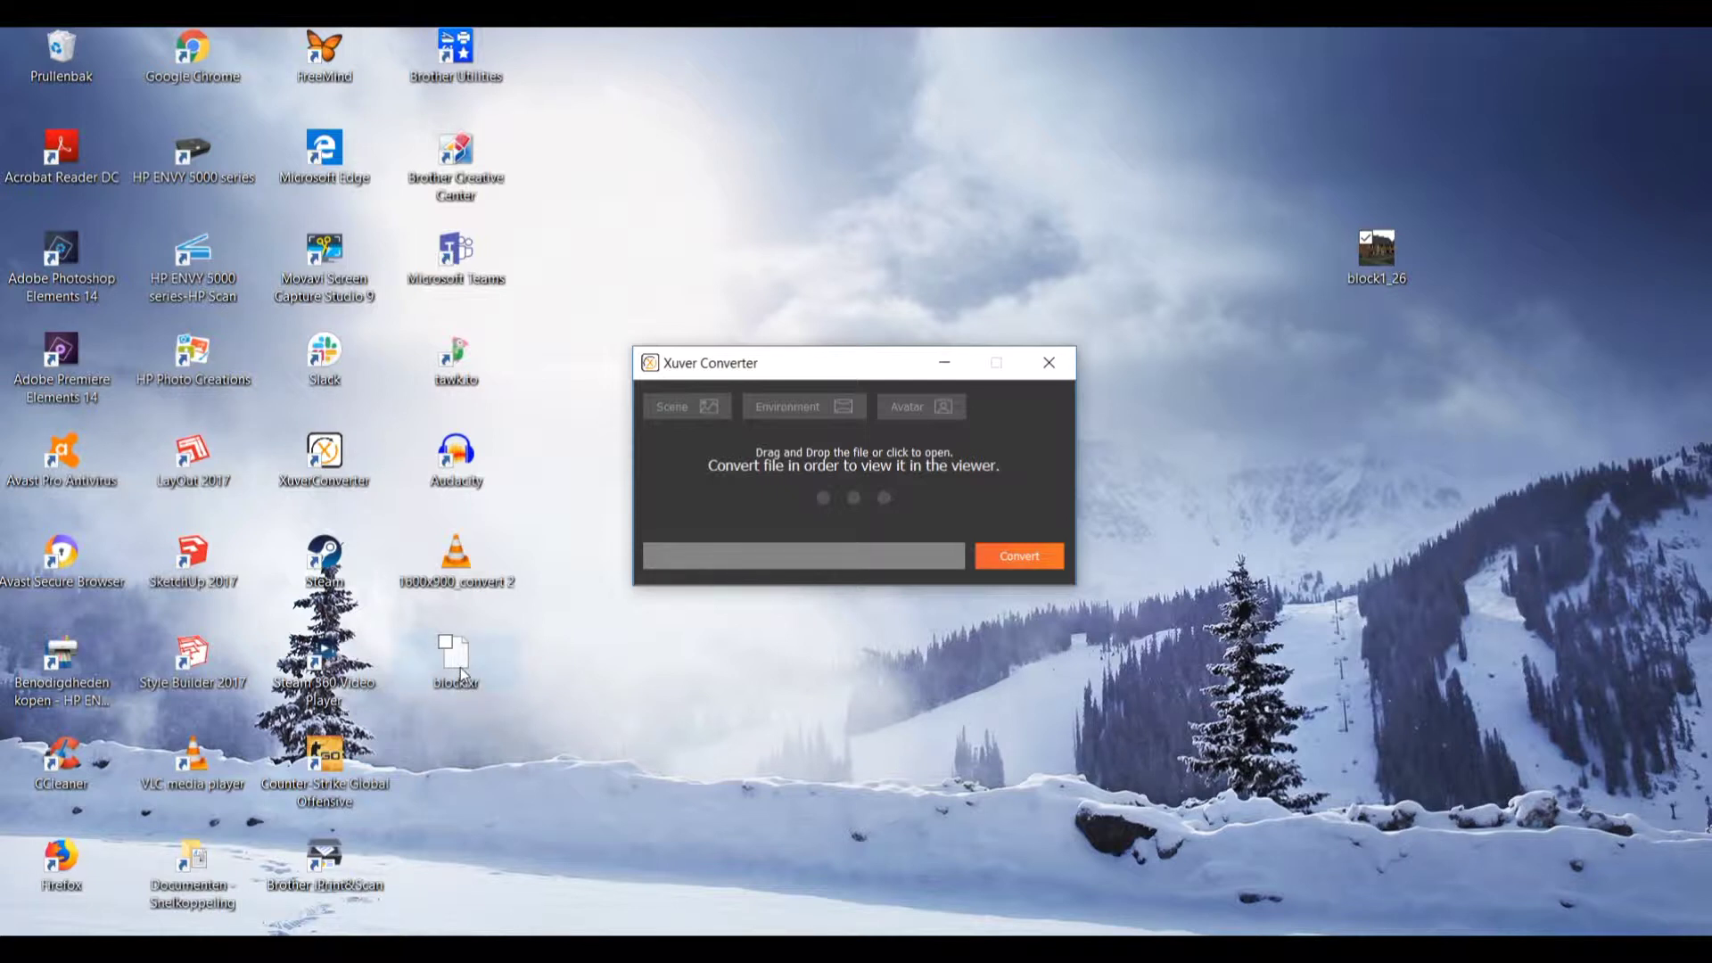
click(1059, 365)
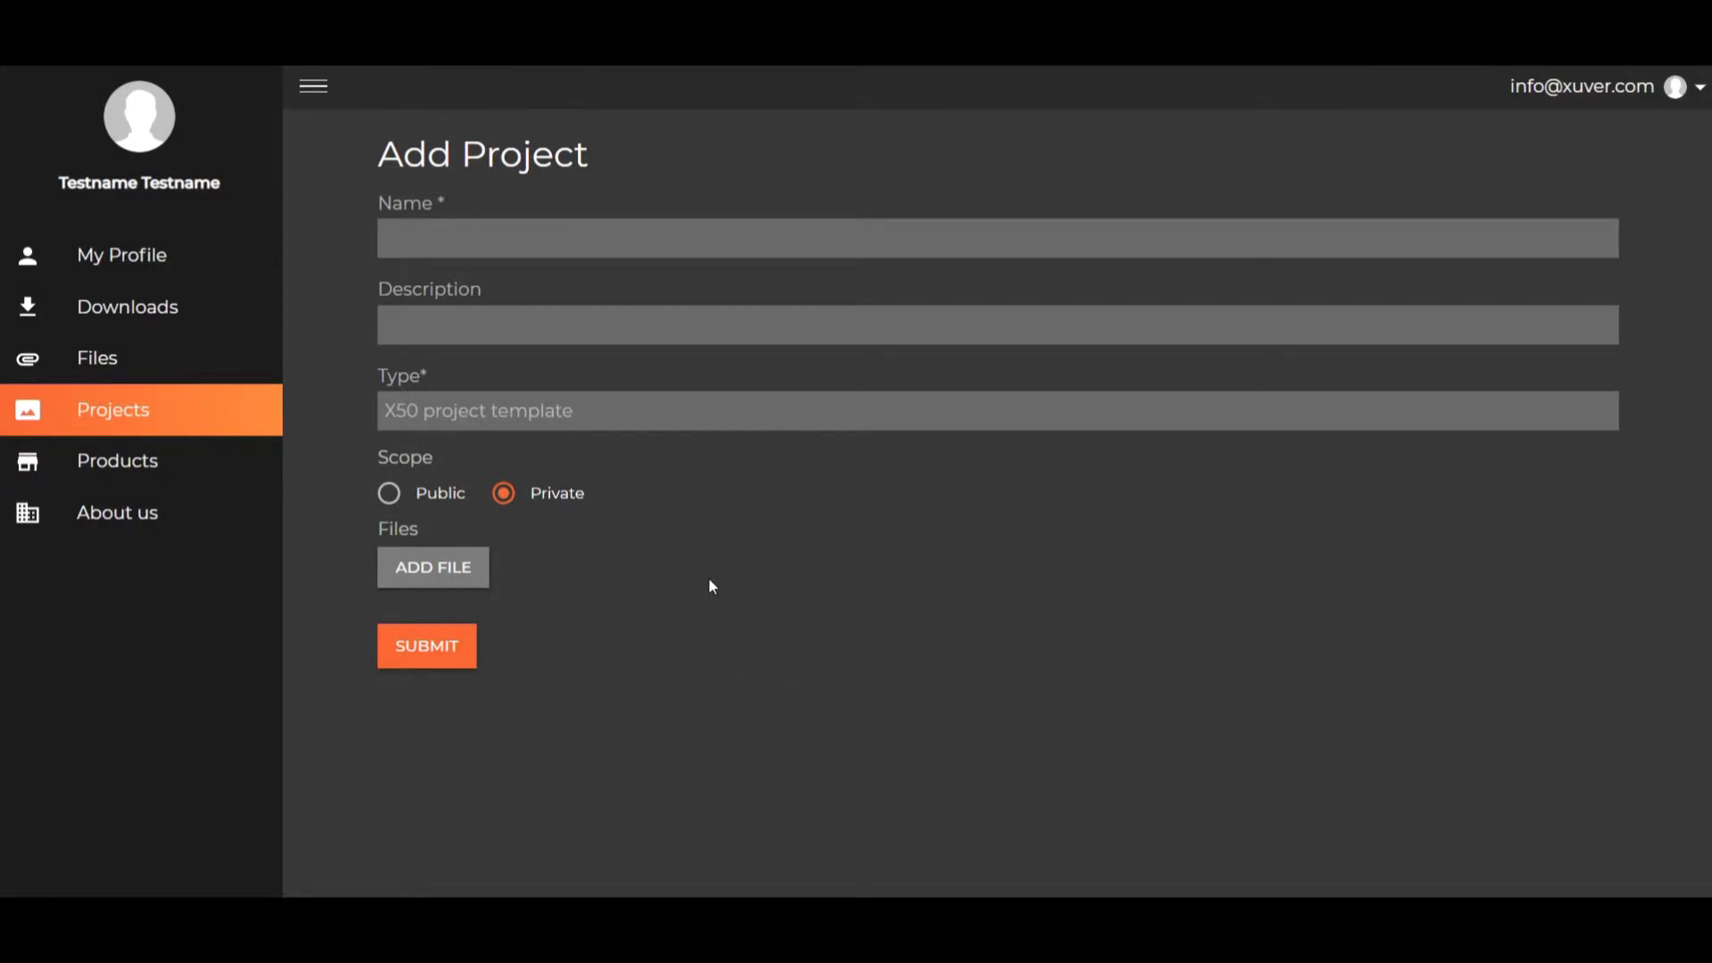
Name the new project Block 1 and give it the description Test.
click(434, 238)
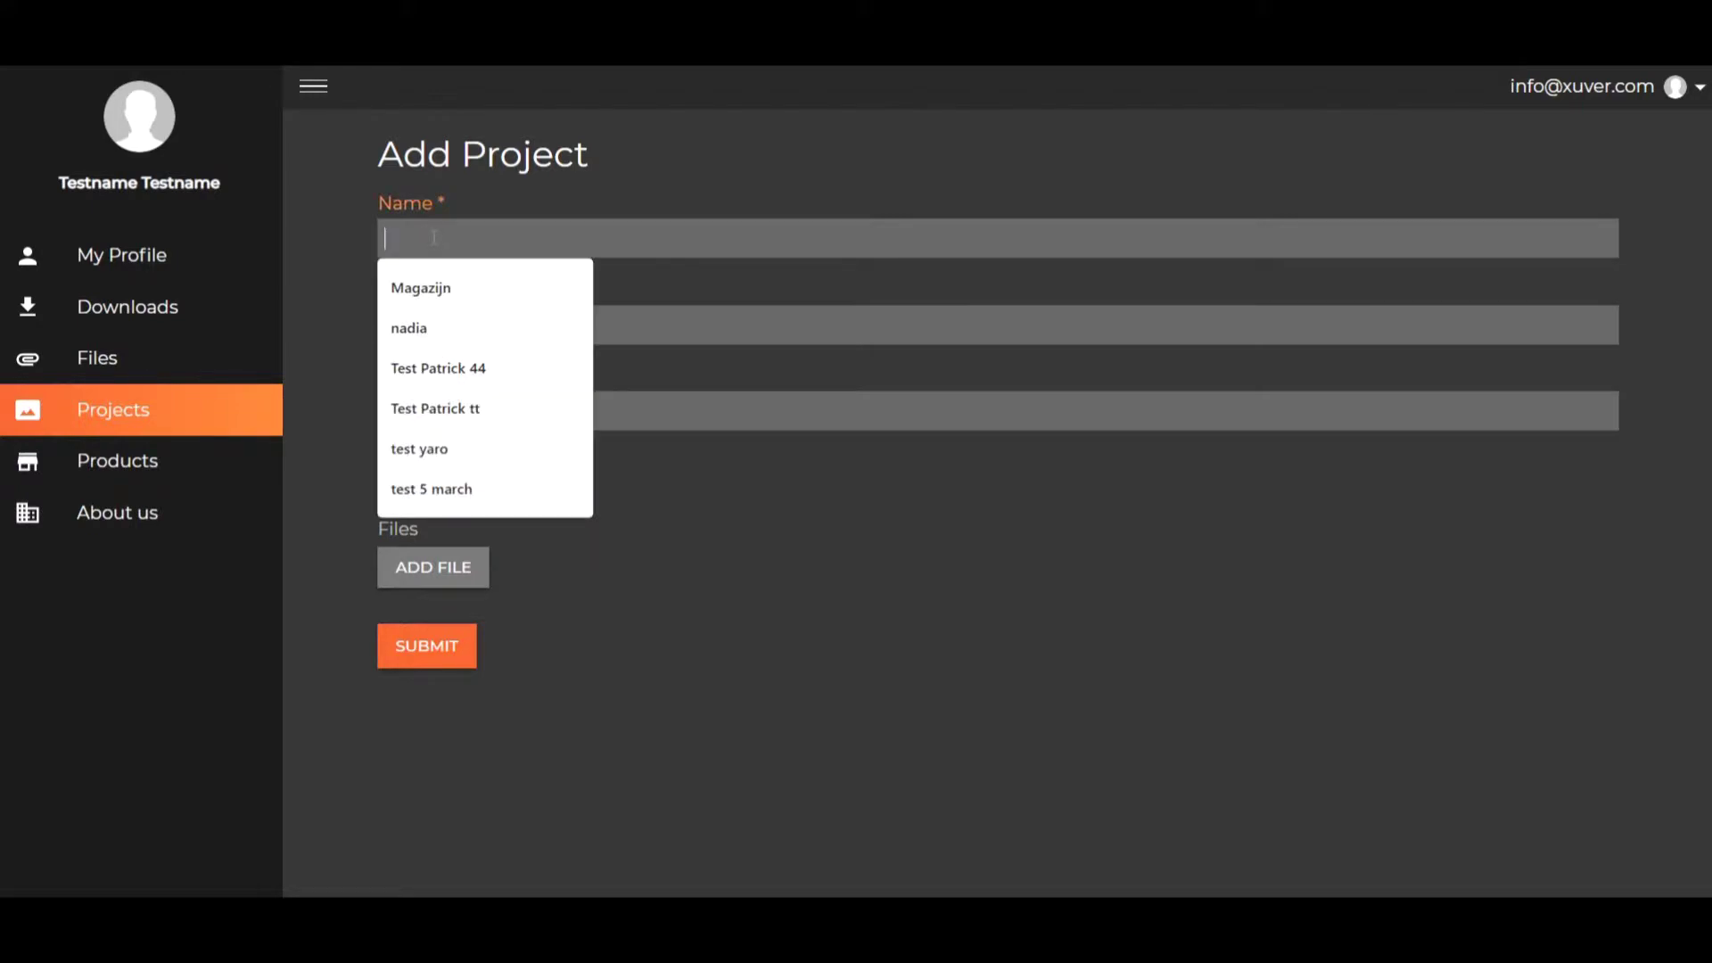
text(Block)
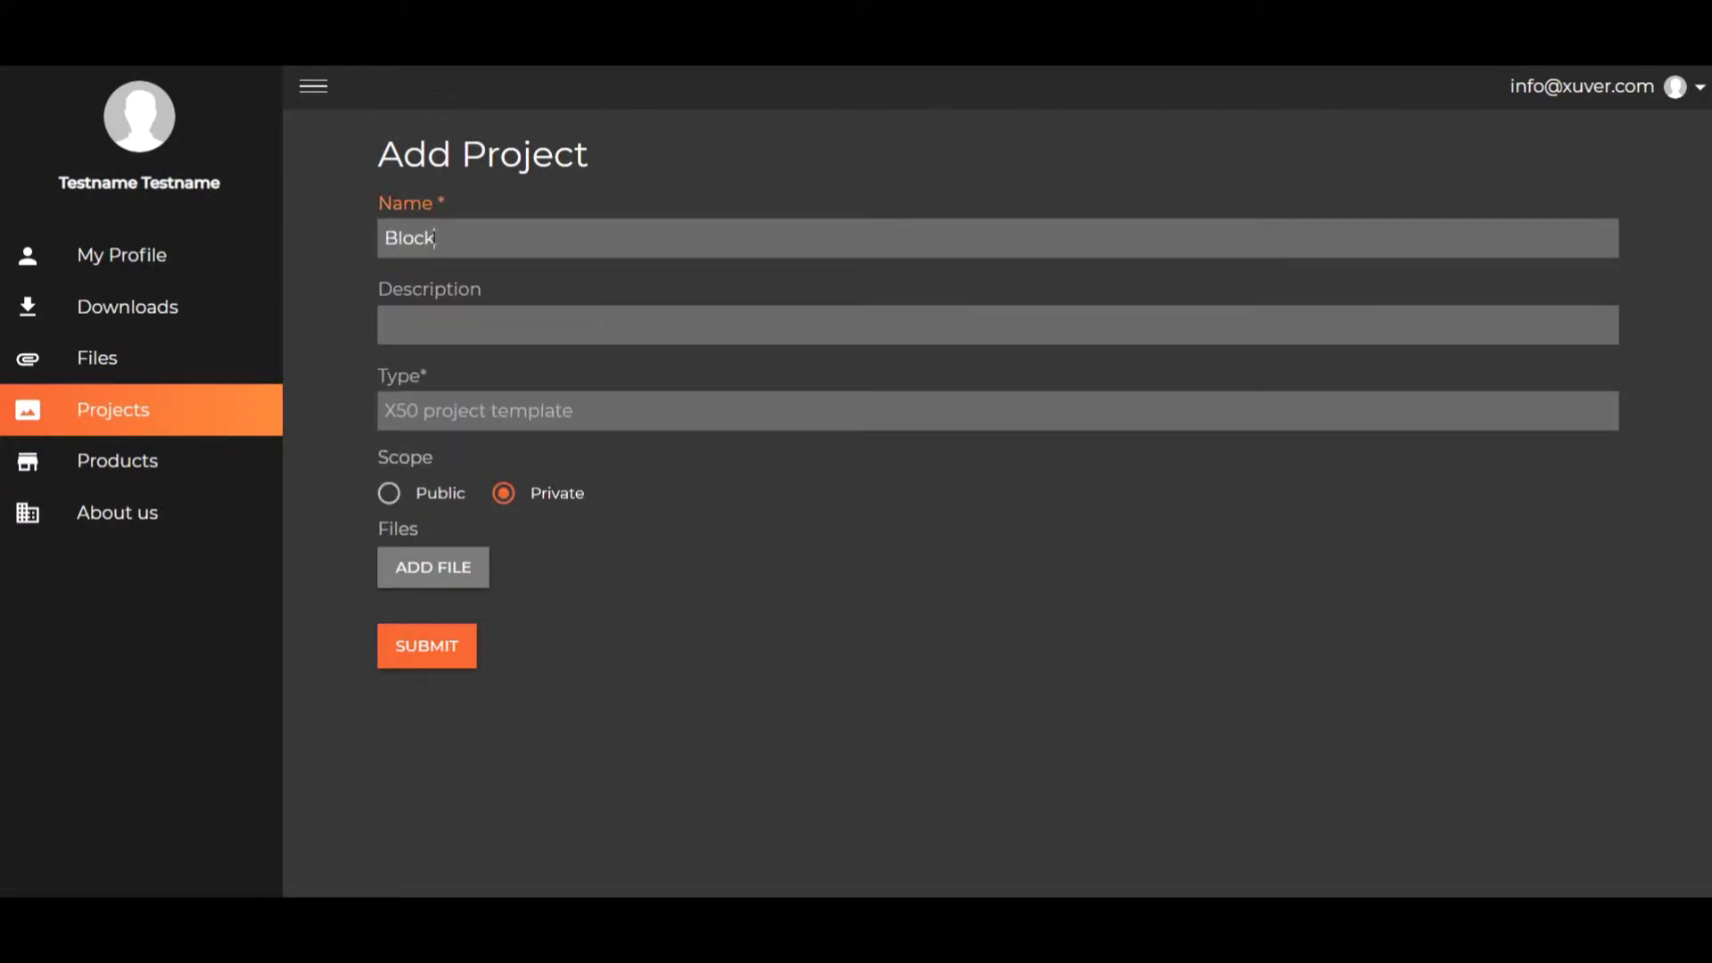
text( 1)
click(425, 328)
text(T)
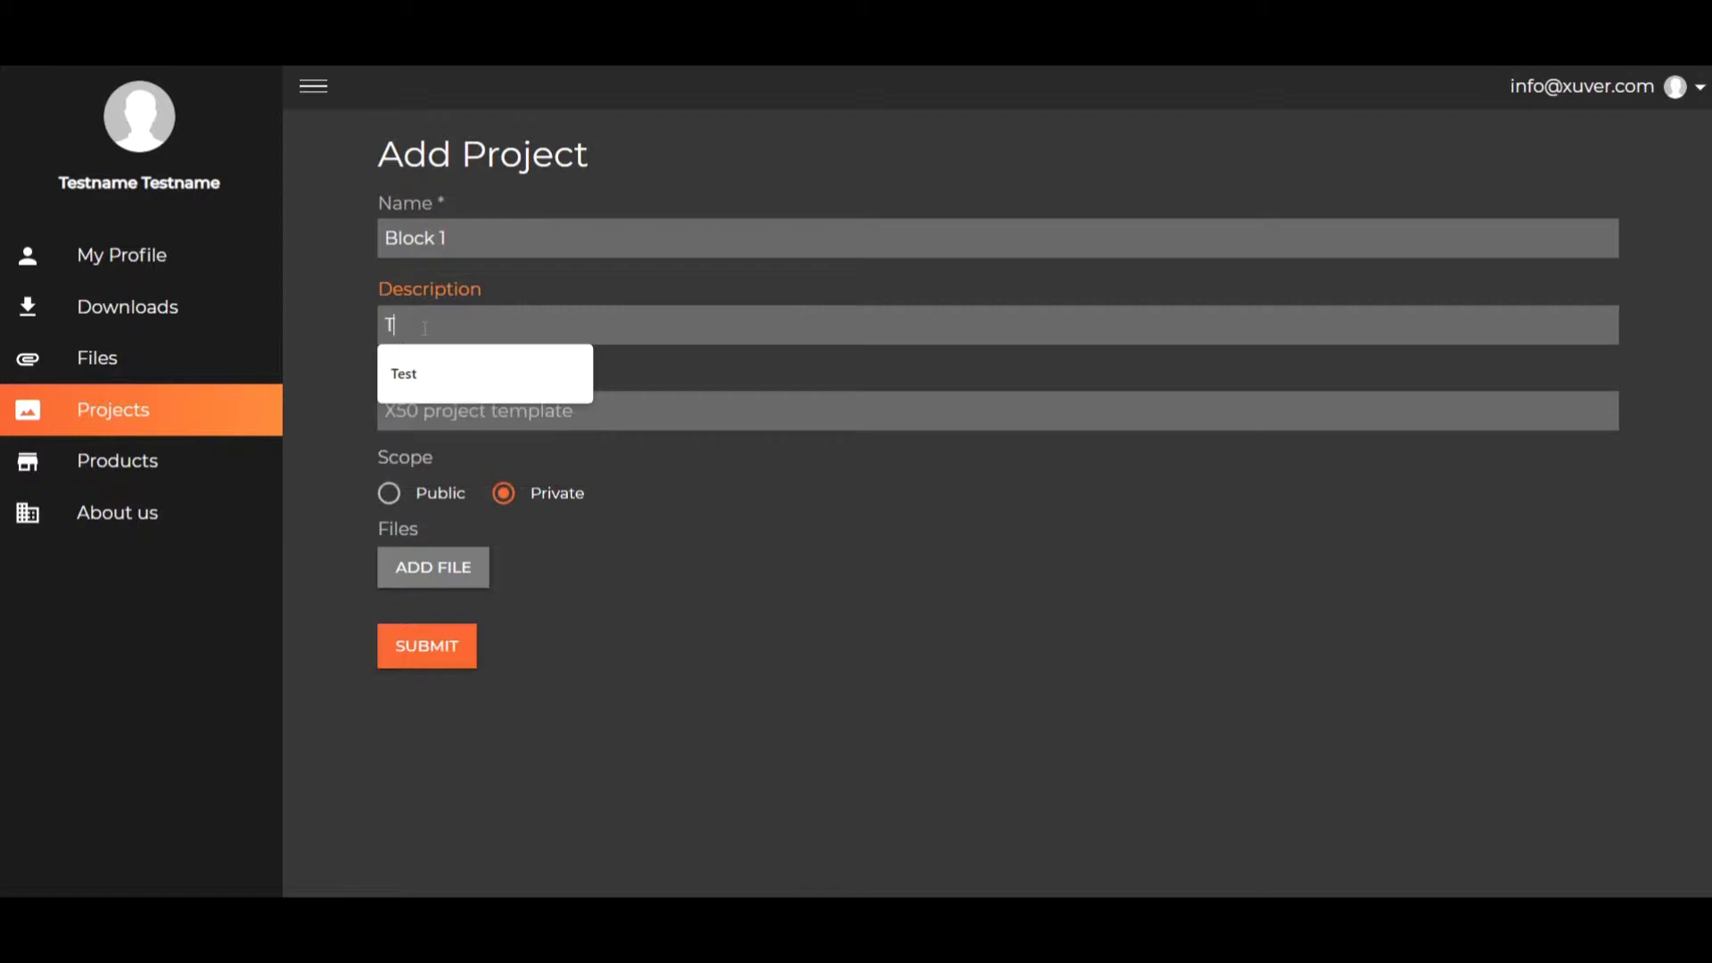
text(est)
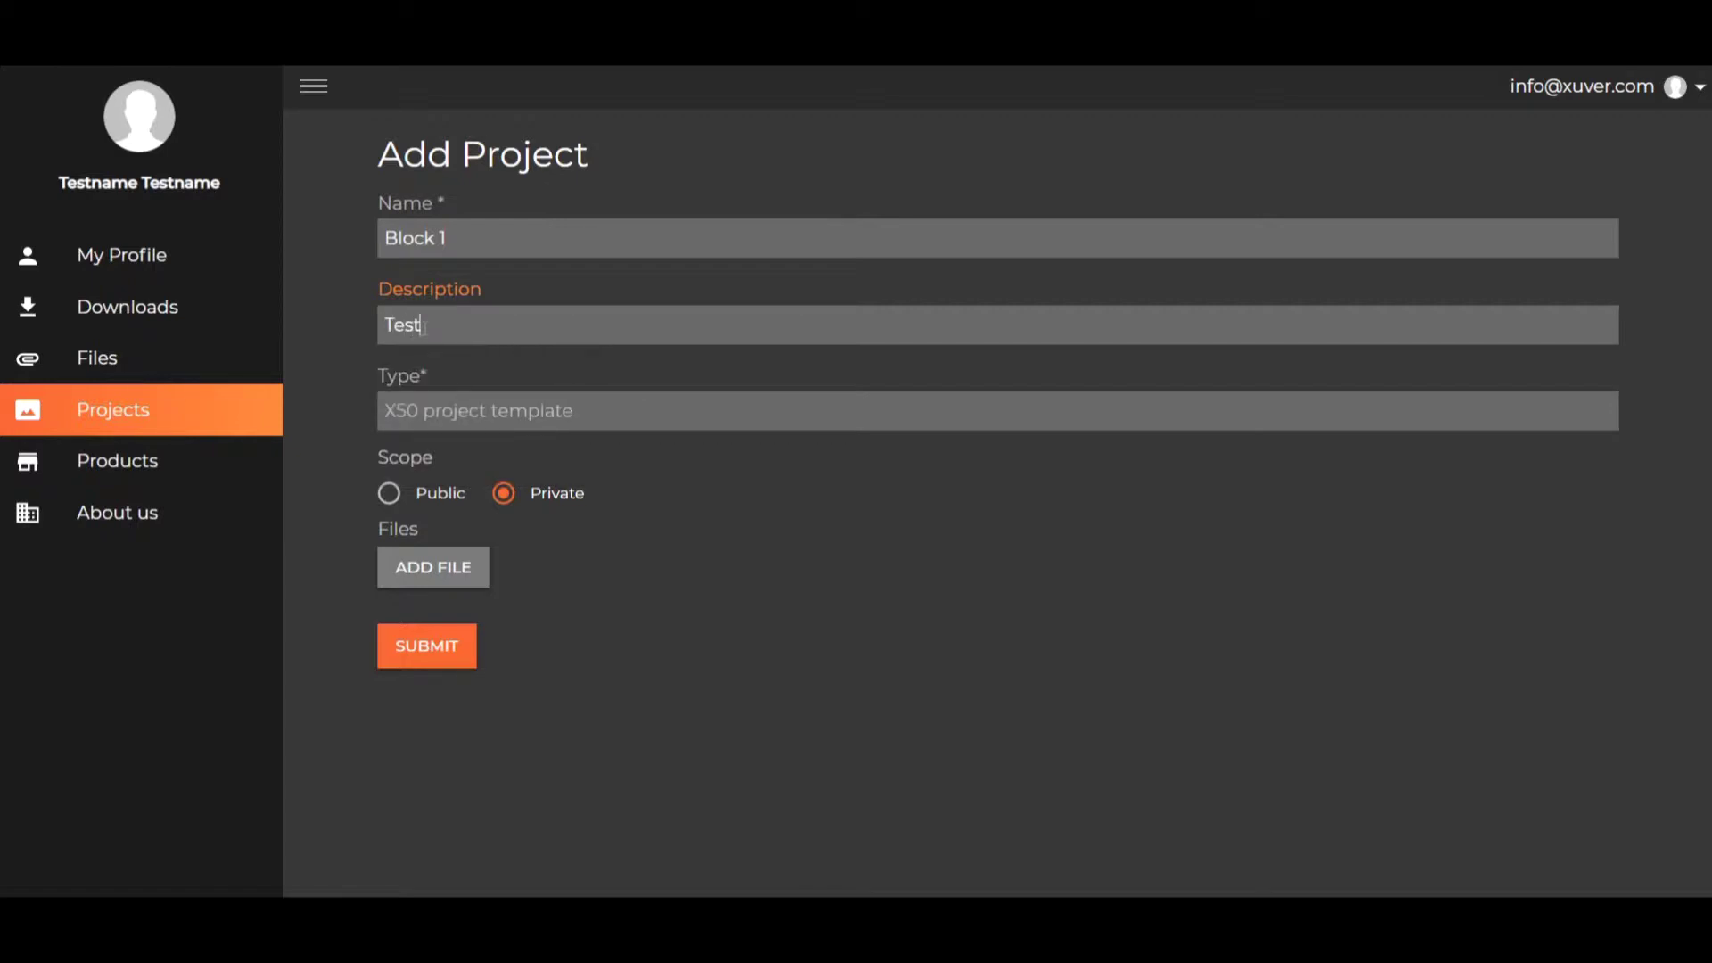
Upload block.xr from the desktop (Bureaublad) as the project's scene file and submit the project.
click(443, 575)
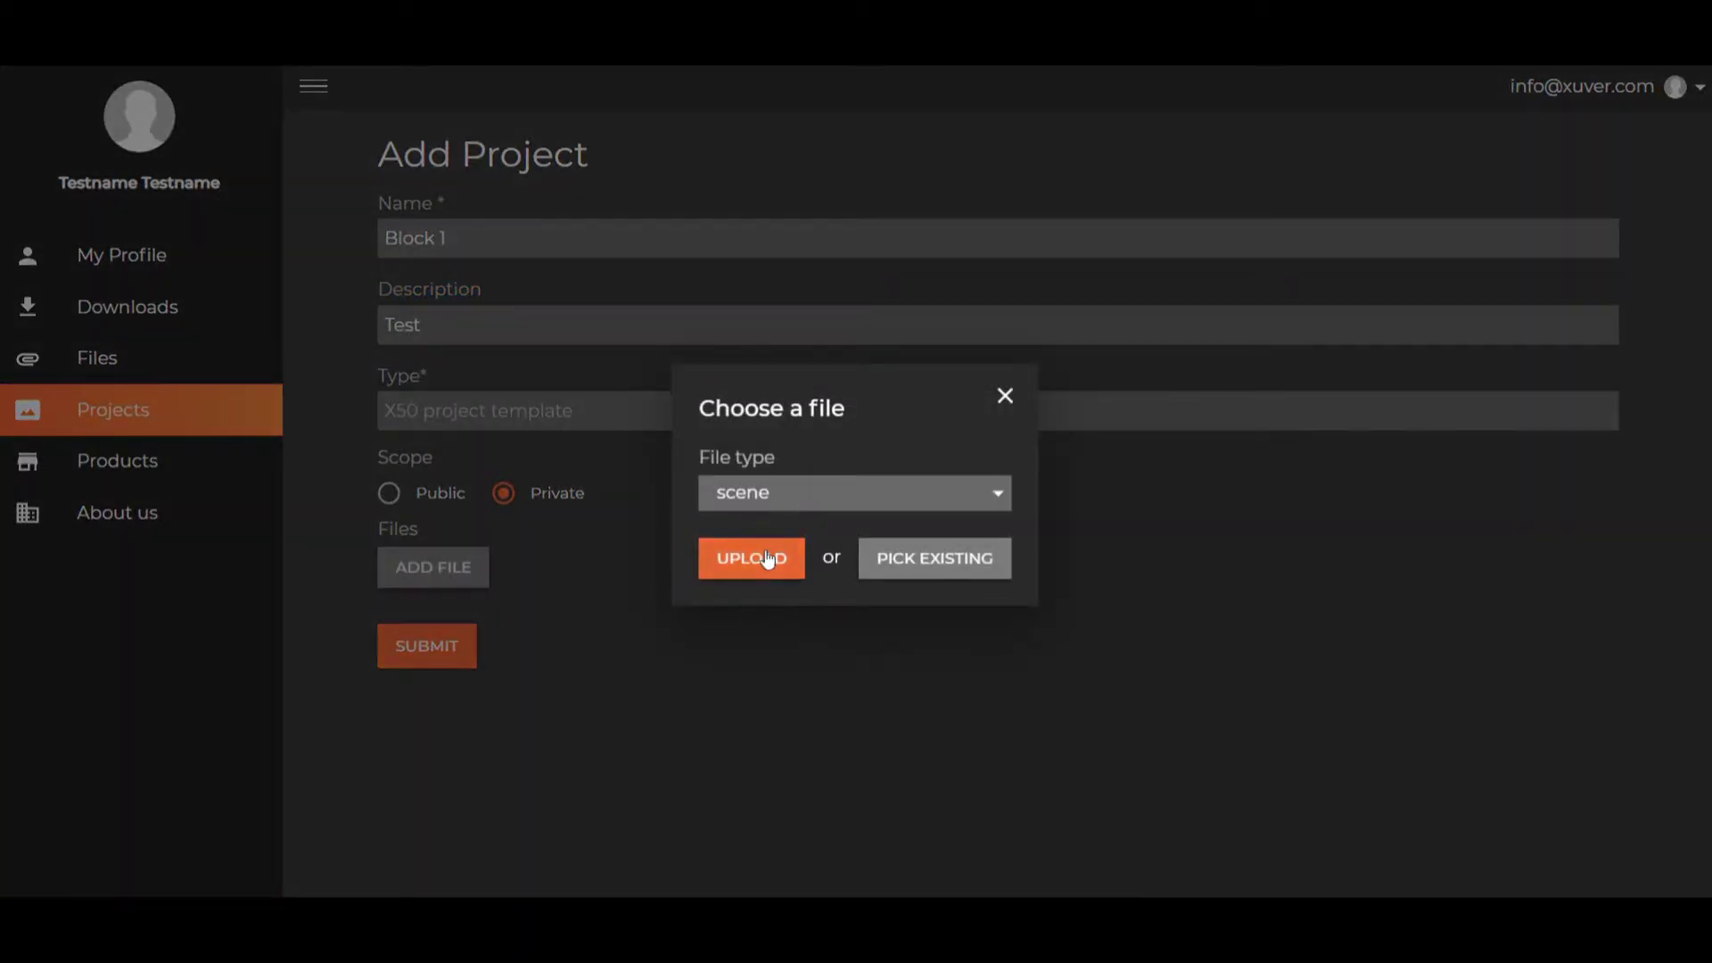
click(787, 500)
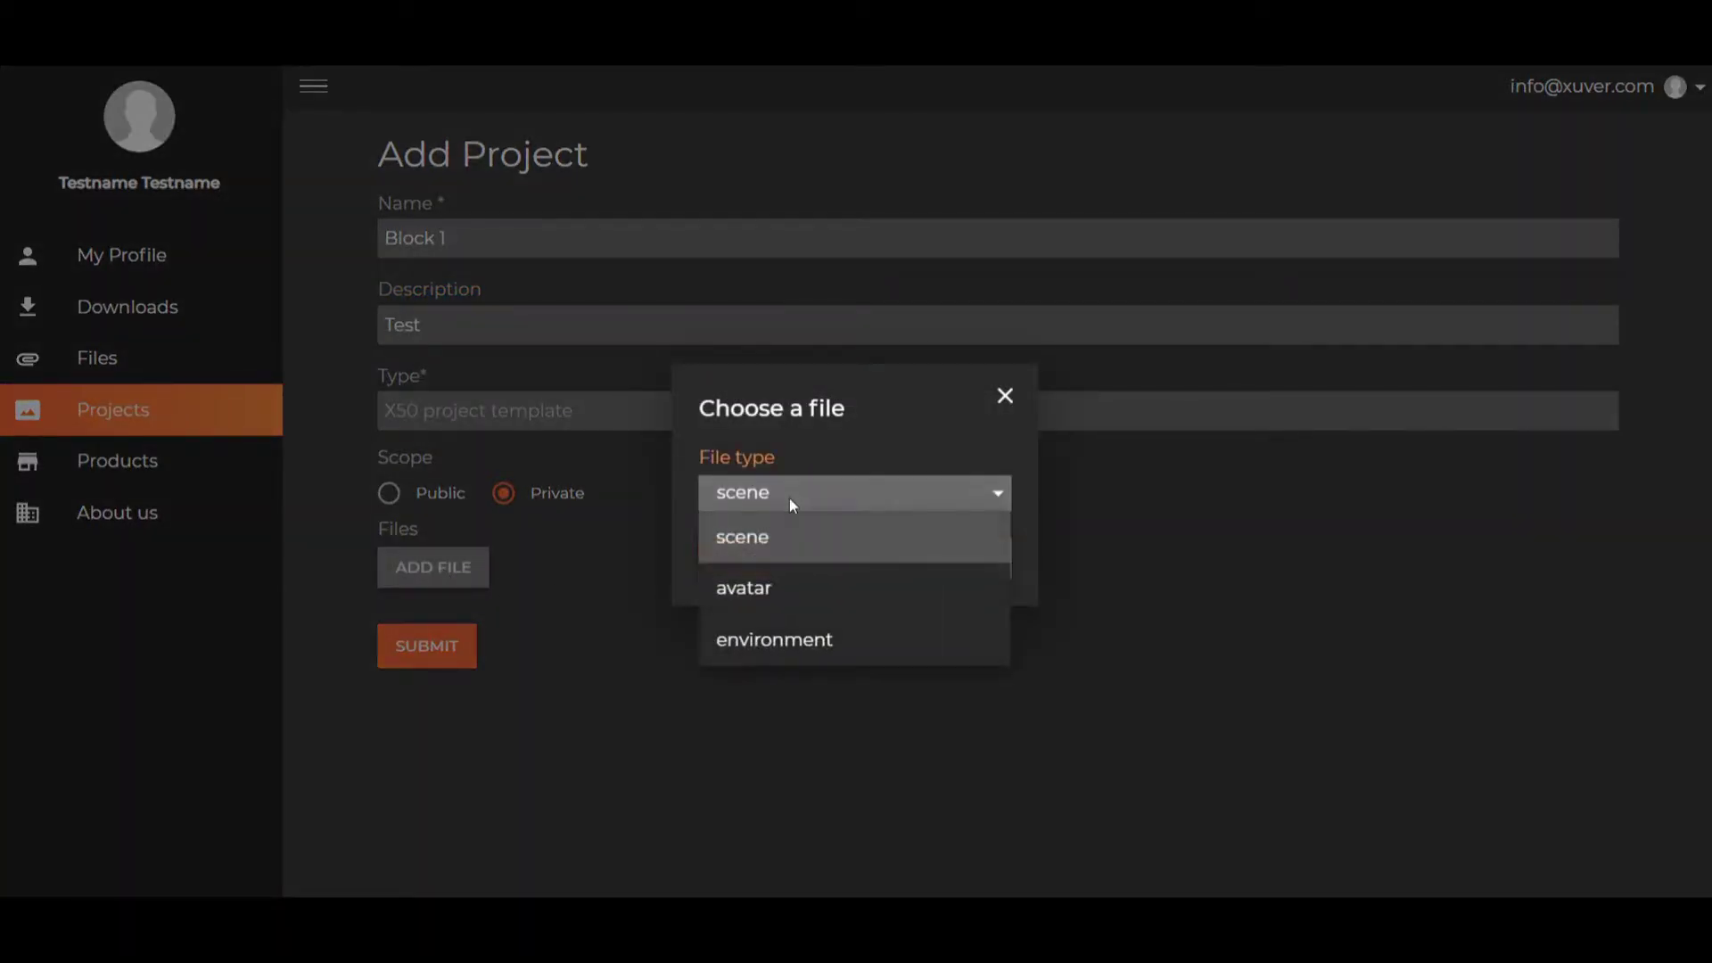
click(776, 551)
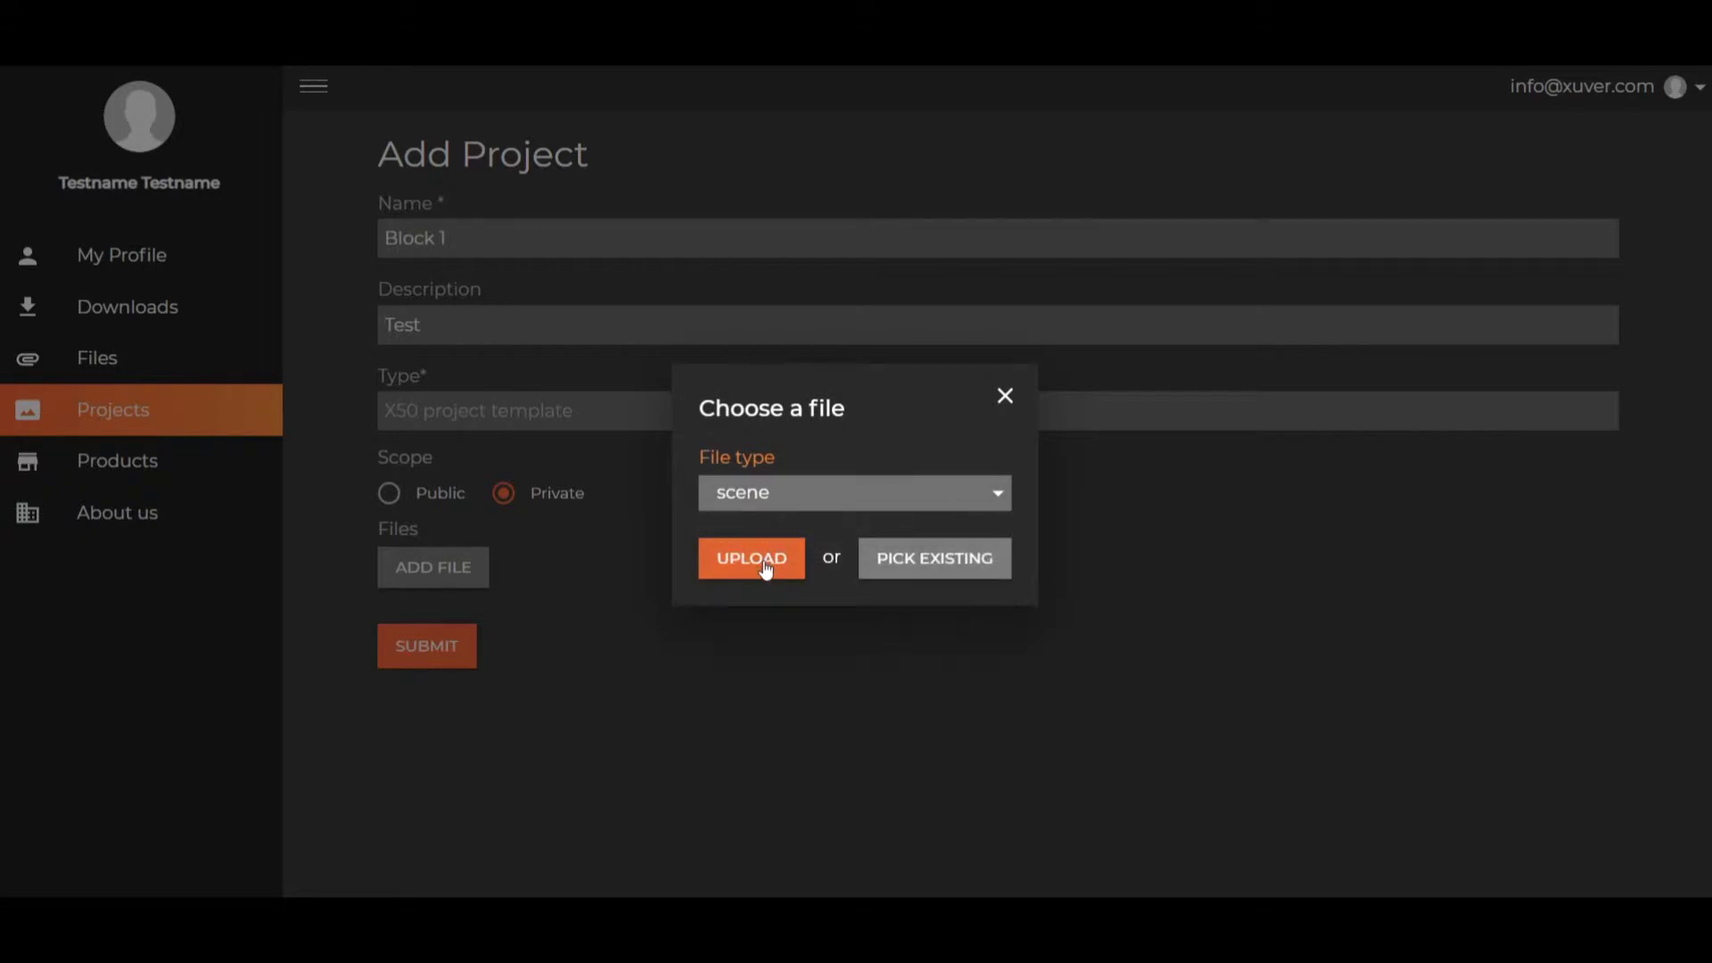
click(765, 566)
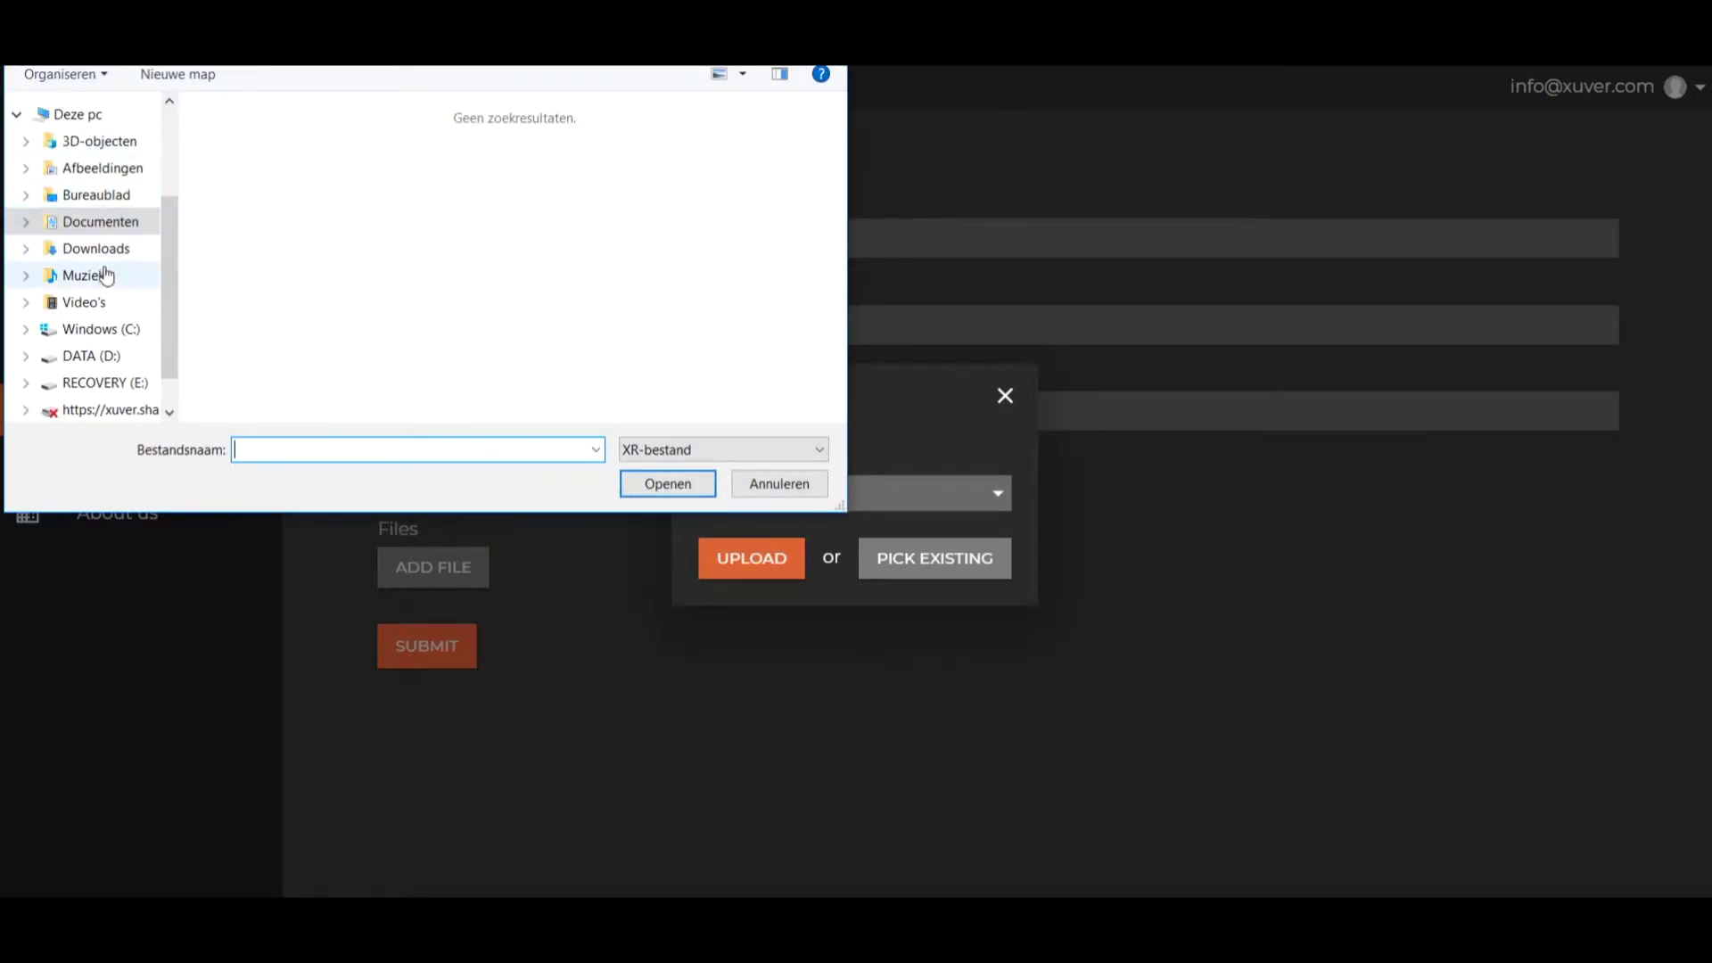
scroll(114, 271, up, 2)
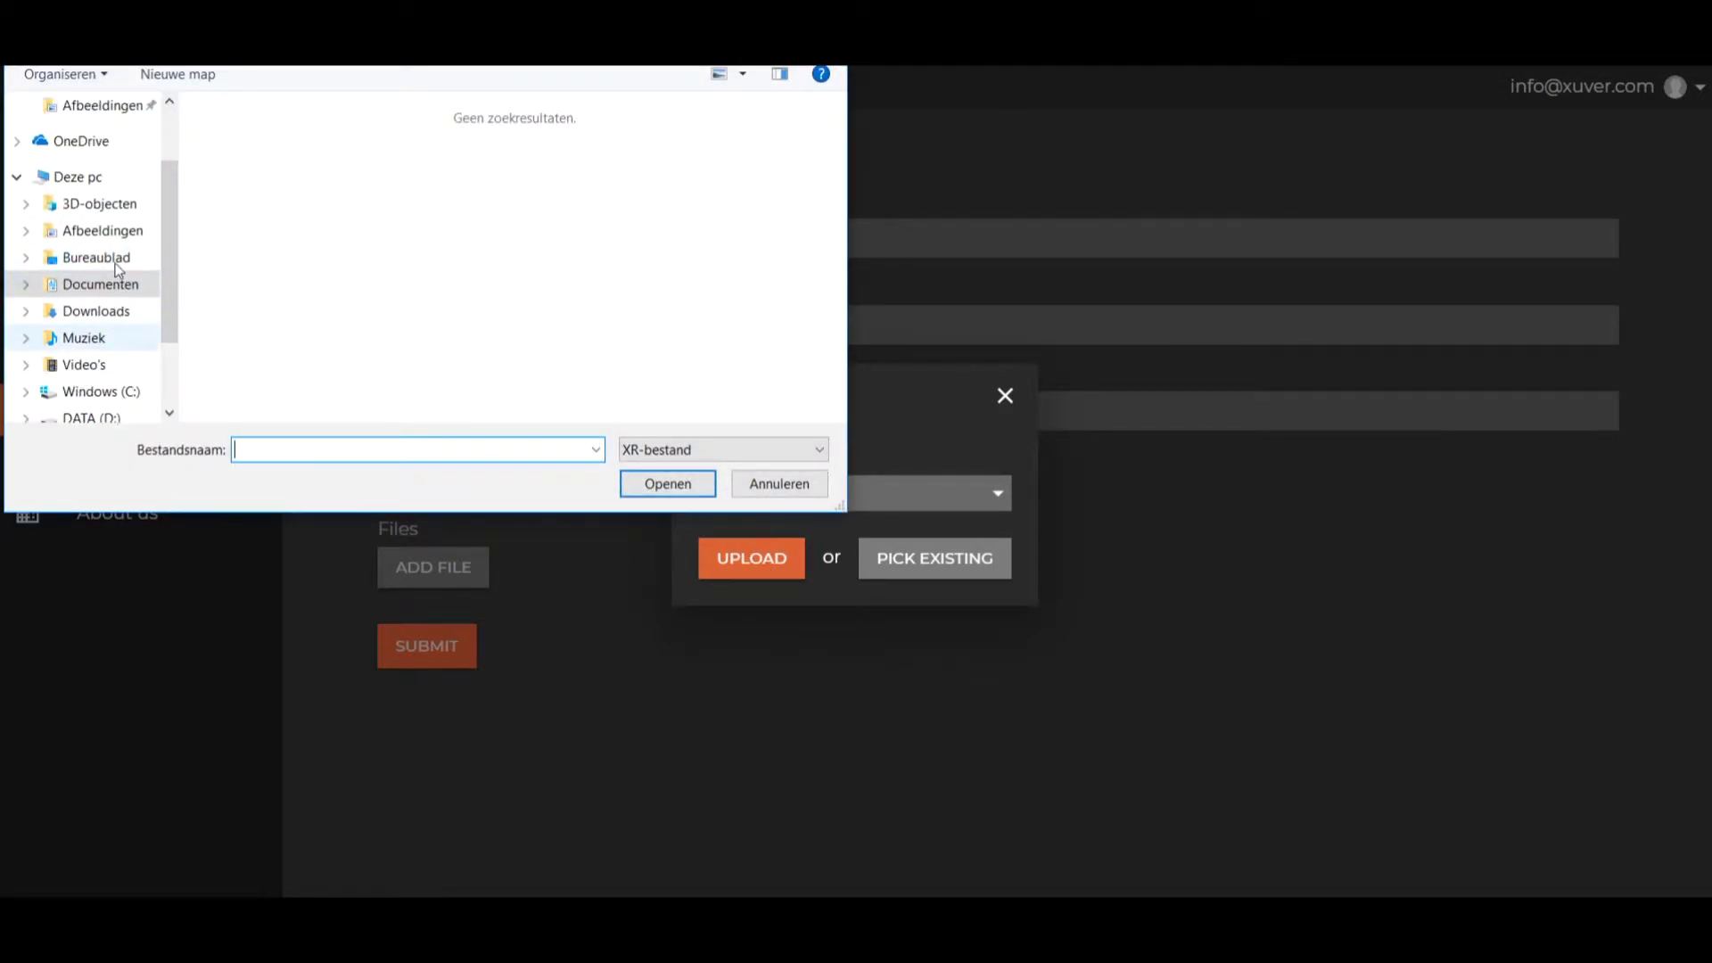
click(115, 261)
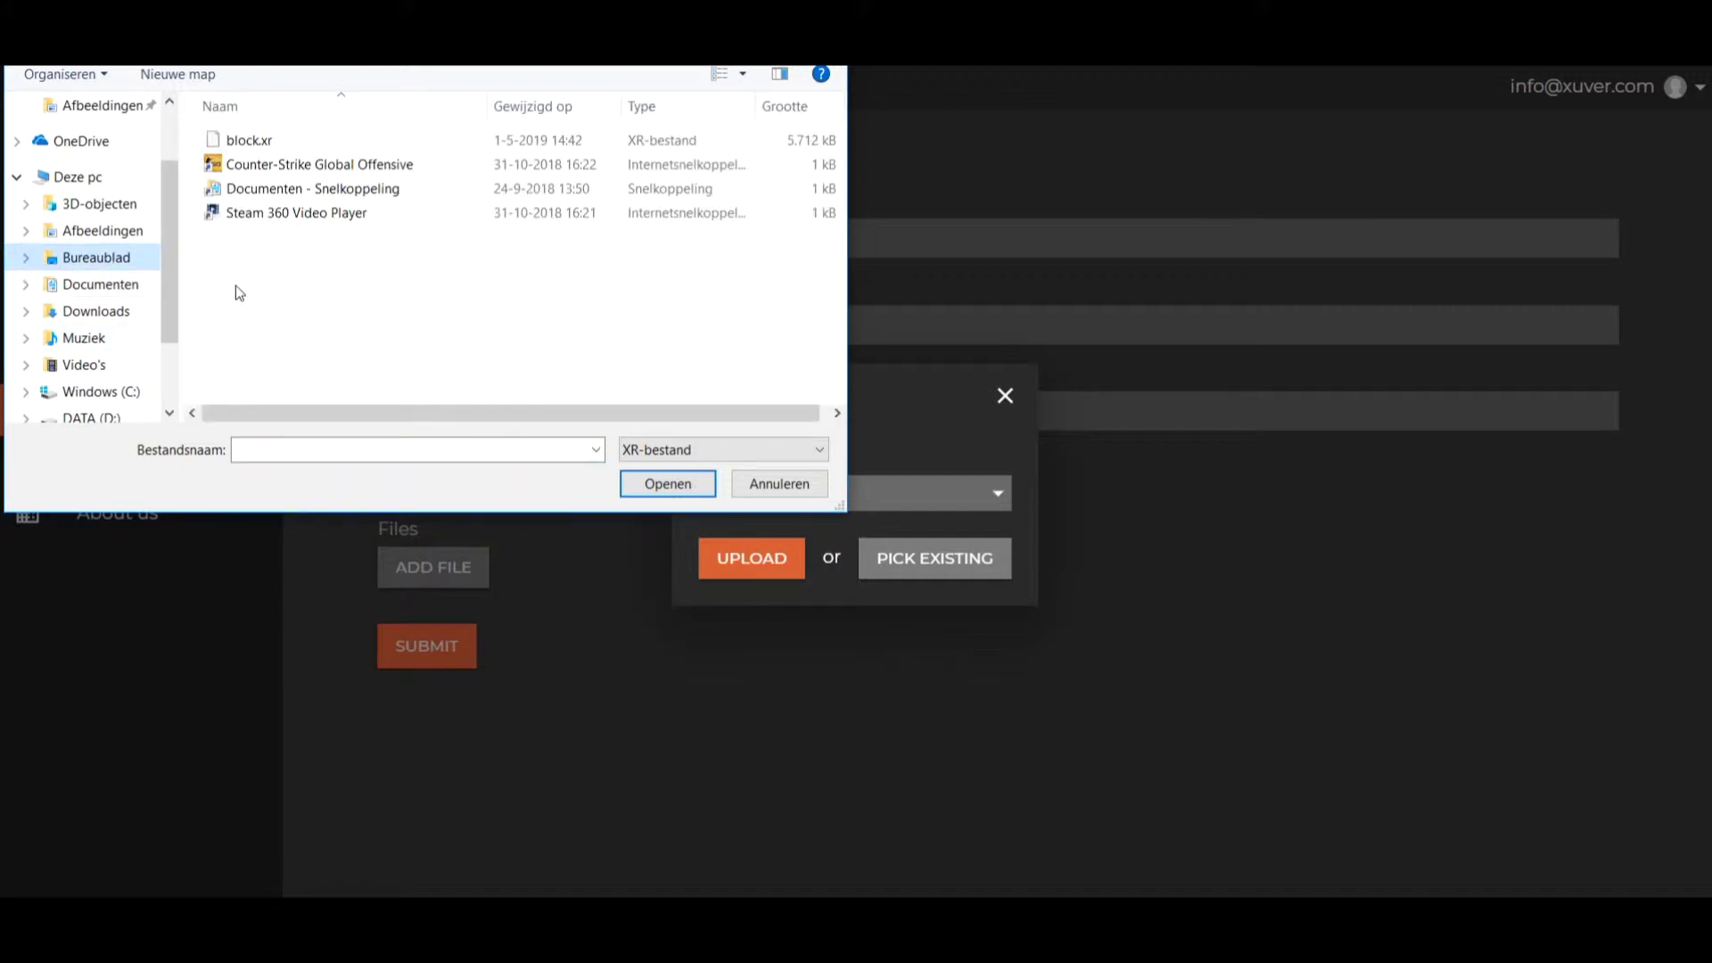
double_click(306, 140)
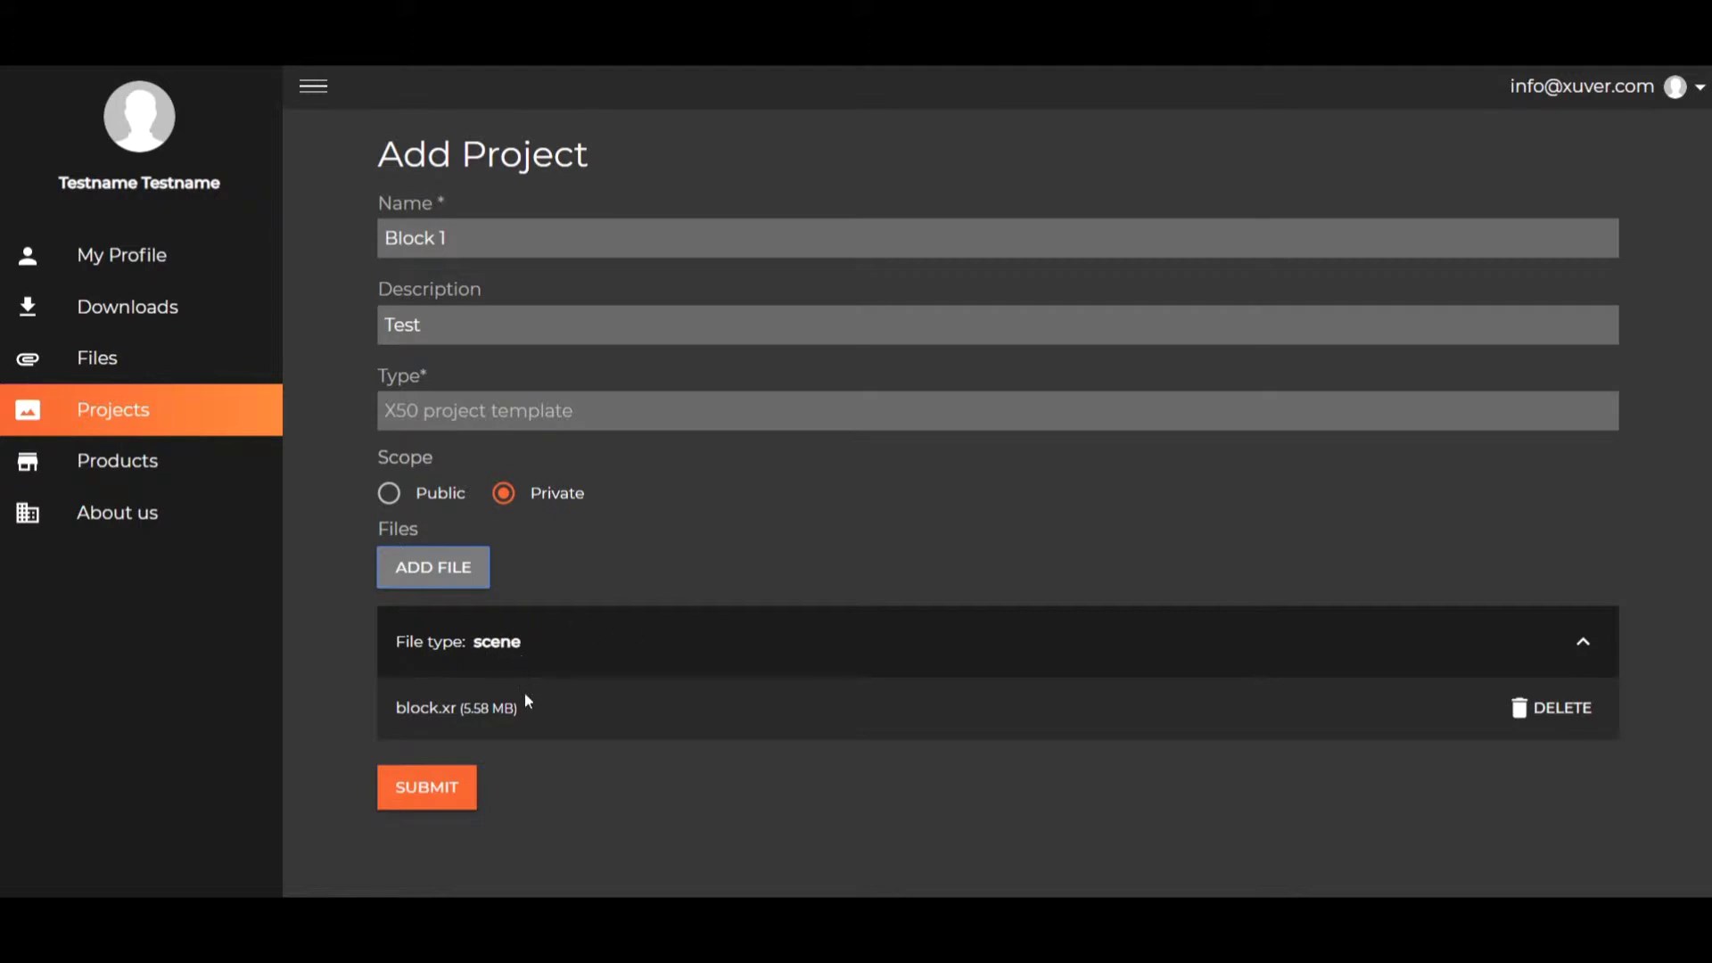
click(435, 796)
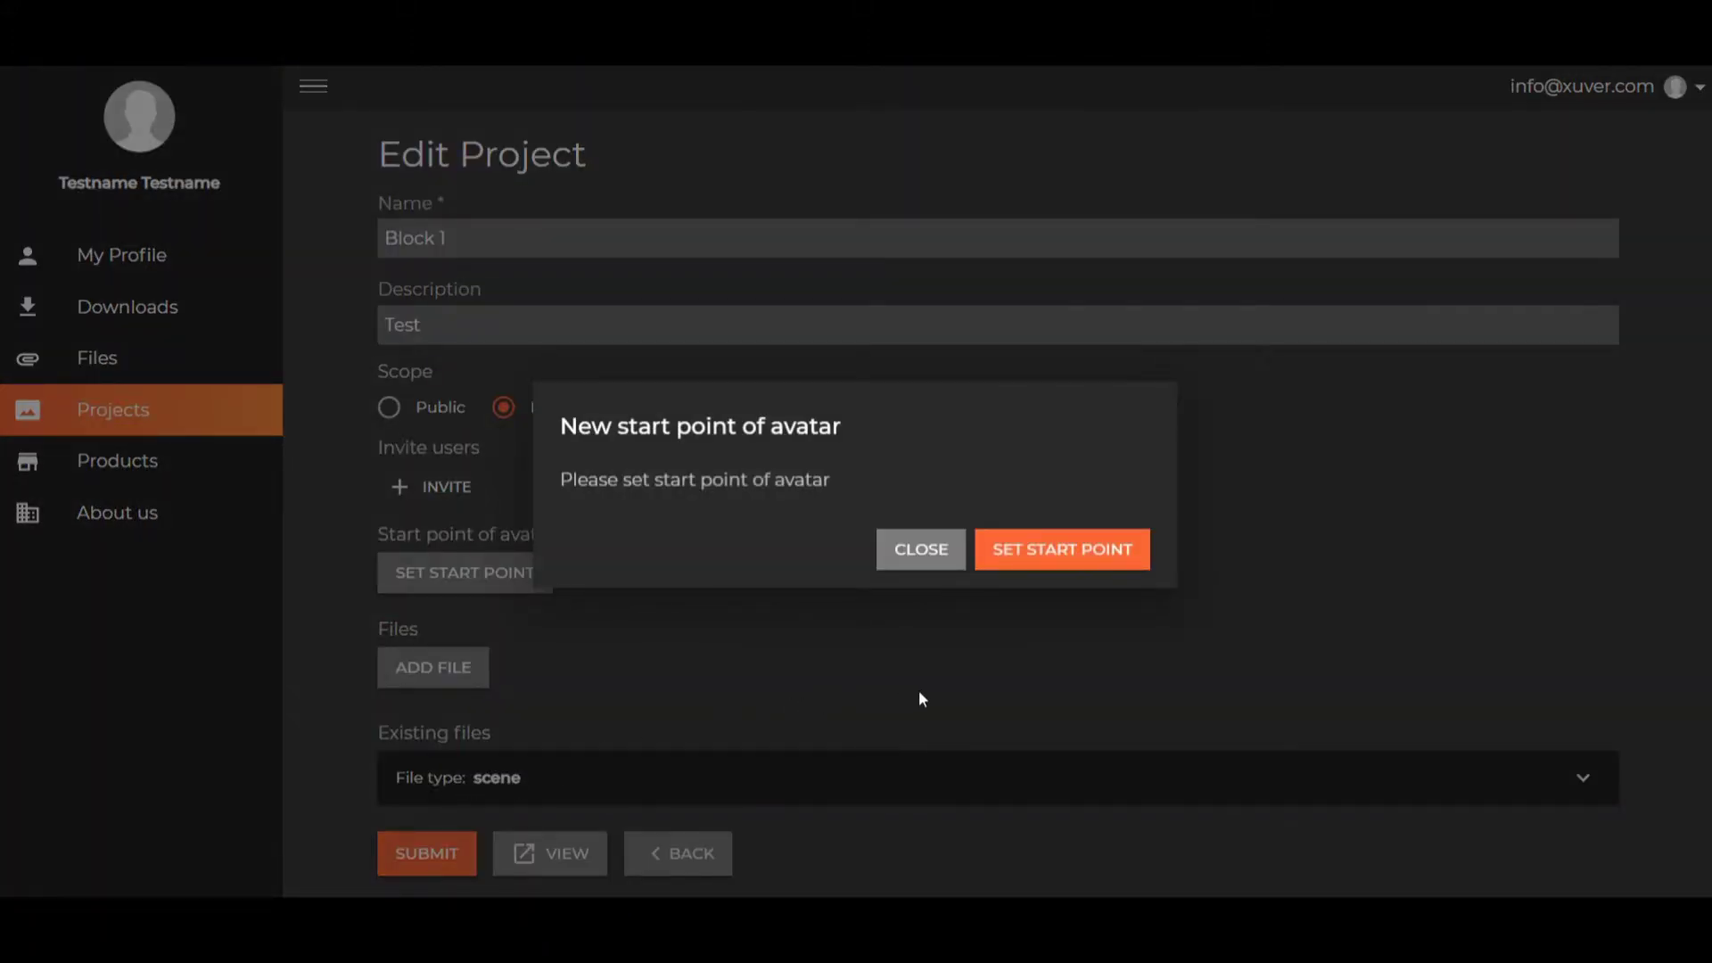
Set and save the avatar's start point on the paved path beside the second housing row, near the white-lined green strip.
click(1032, 557)
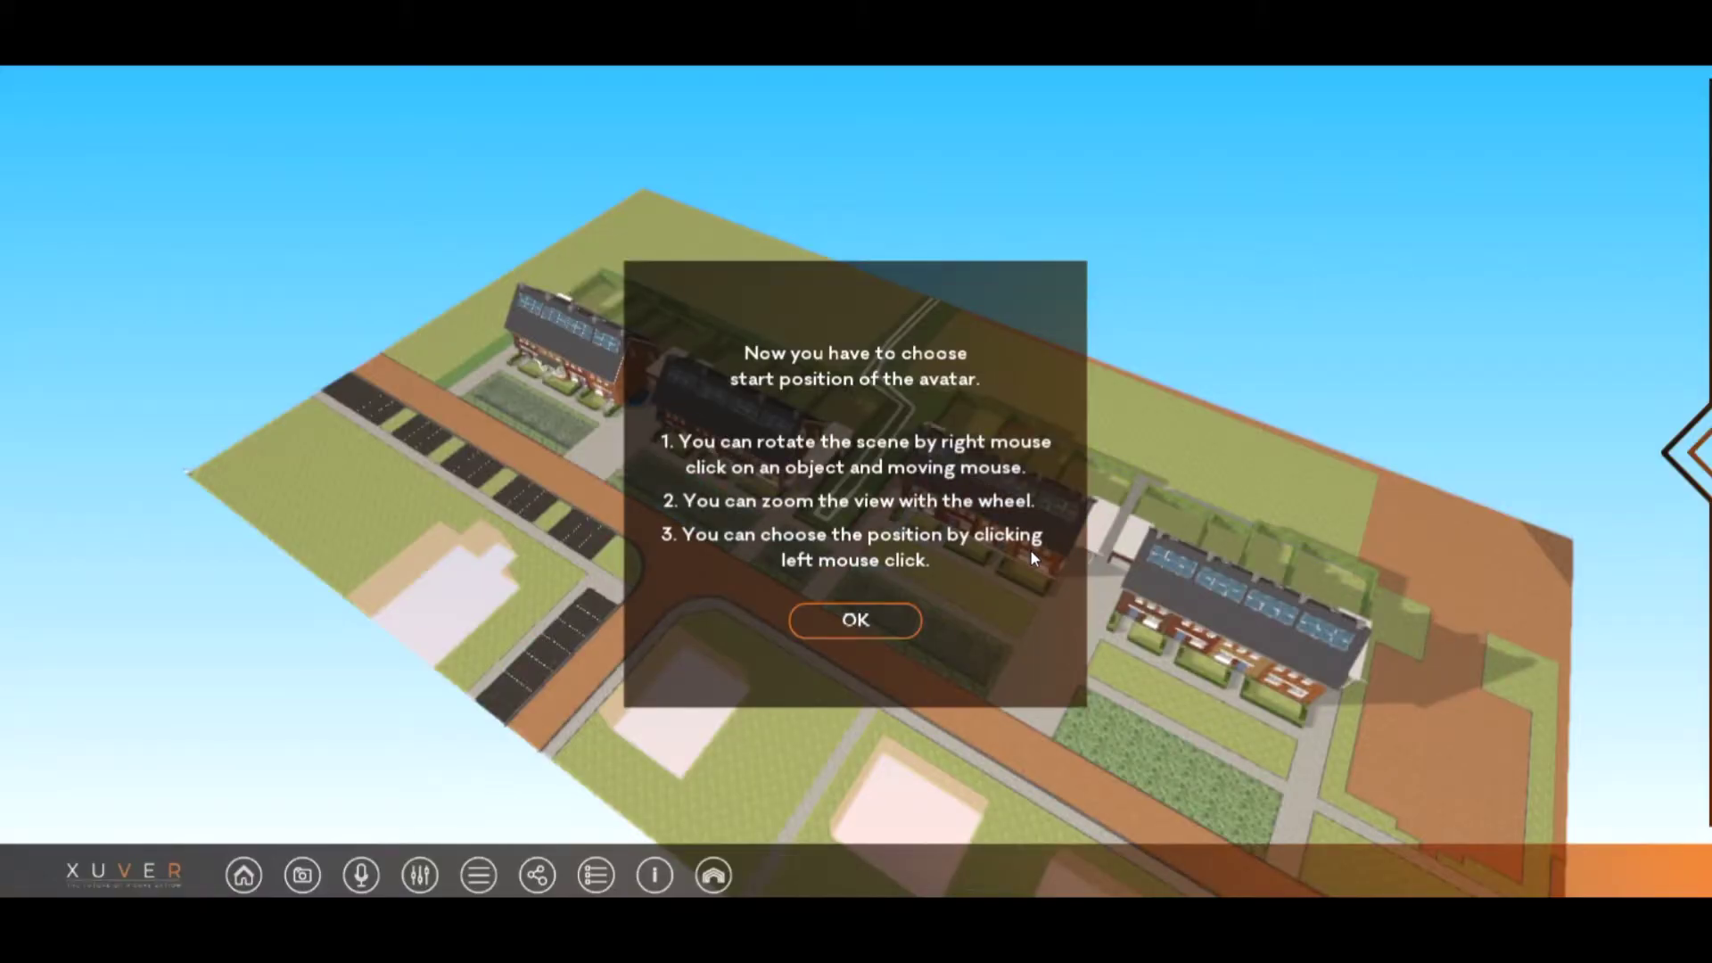
click(870, 622)
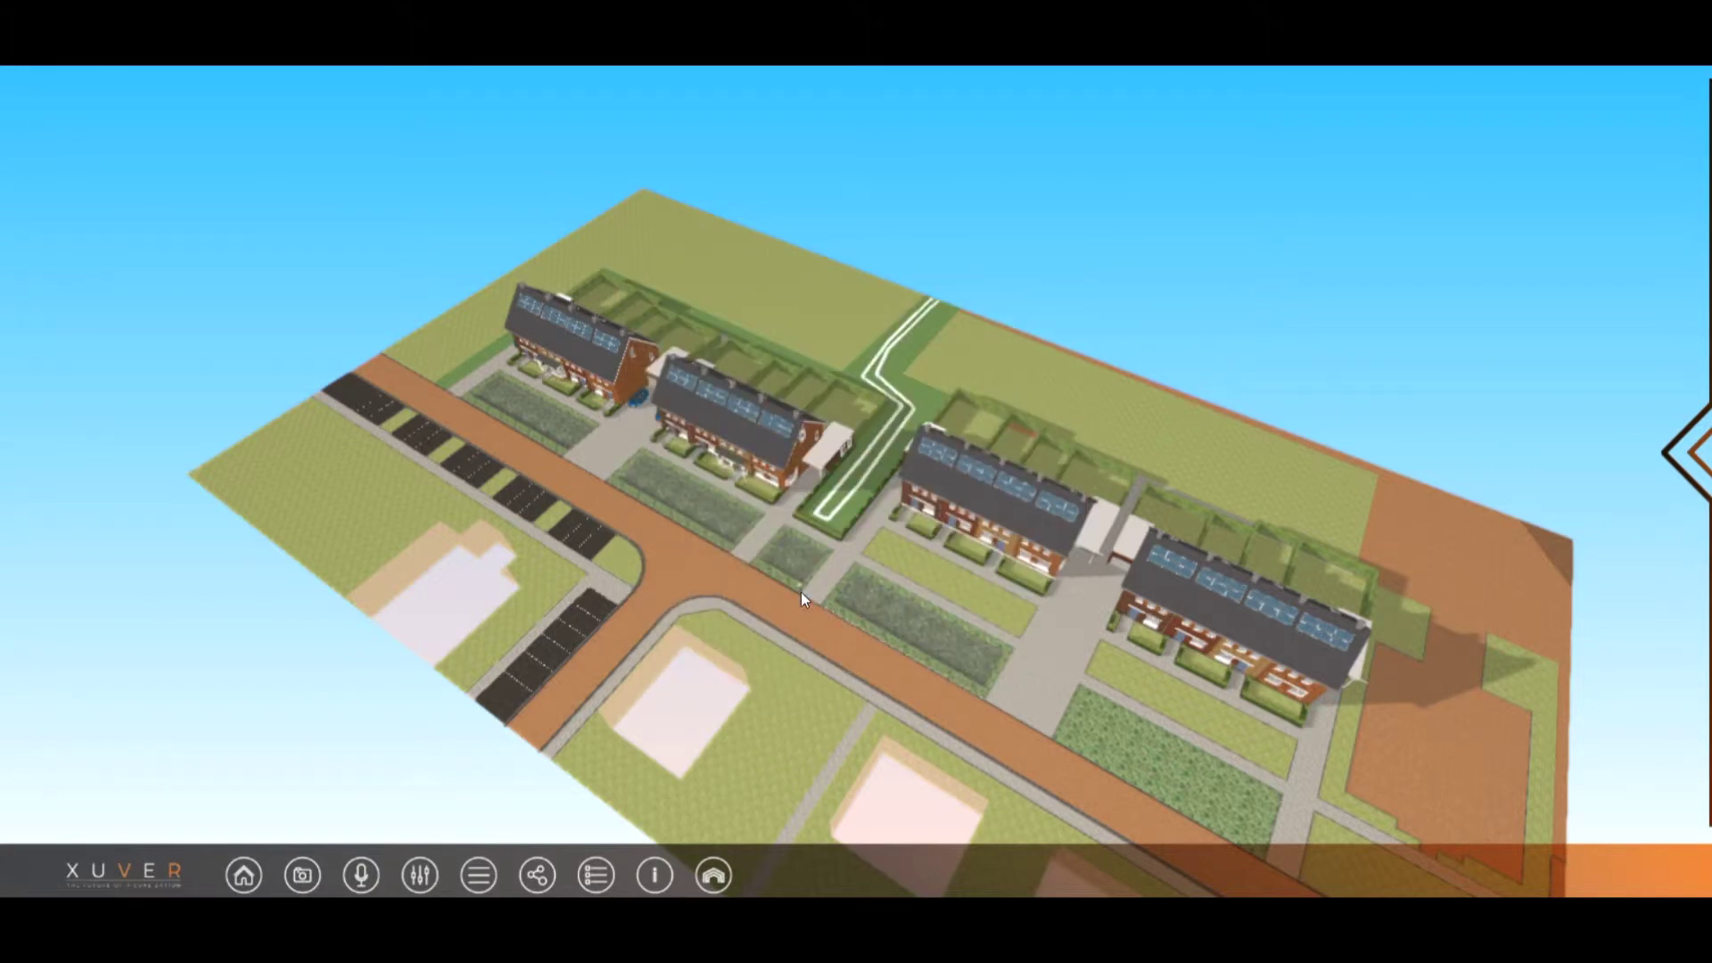
scroll(801, 592, up, 3)
scroll(799, 592, up, 5)
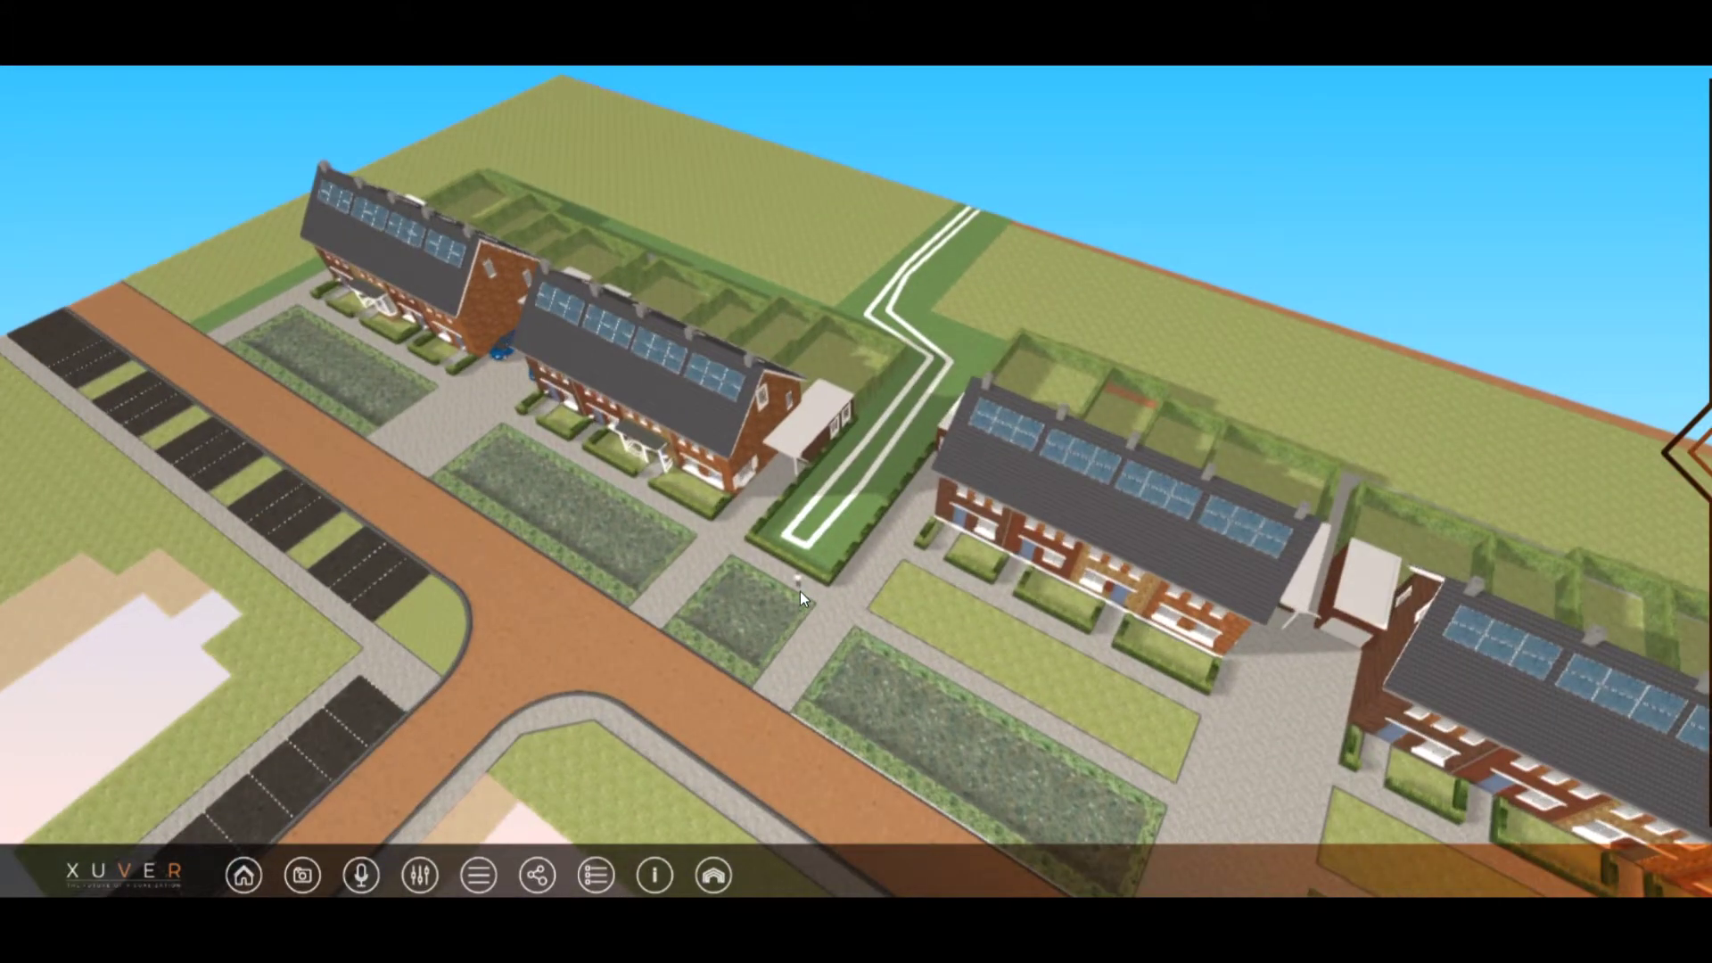
scroll(795, 500, down, 4)
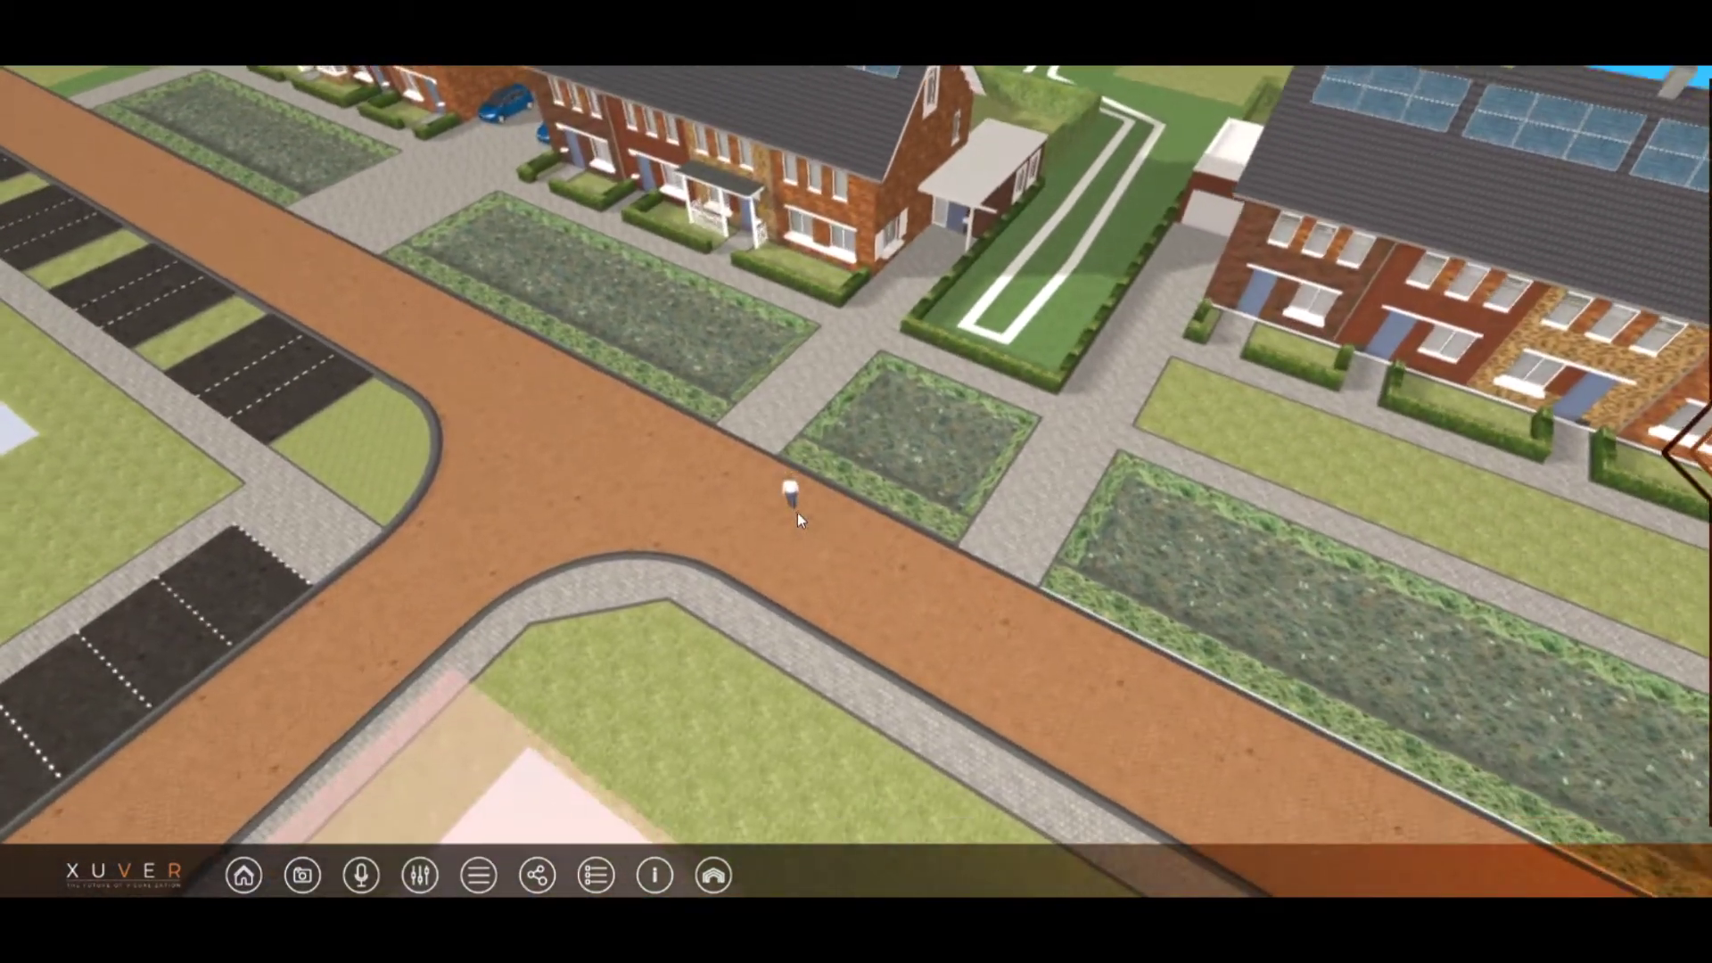
scroll(852, 553, up, 4)
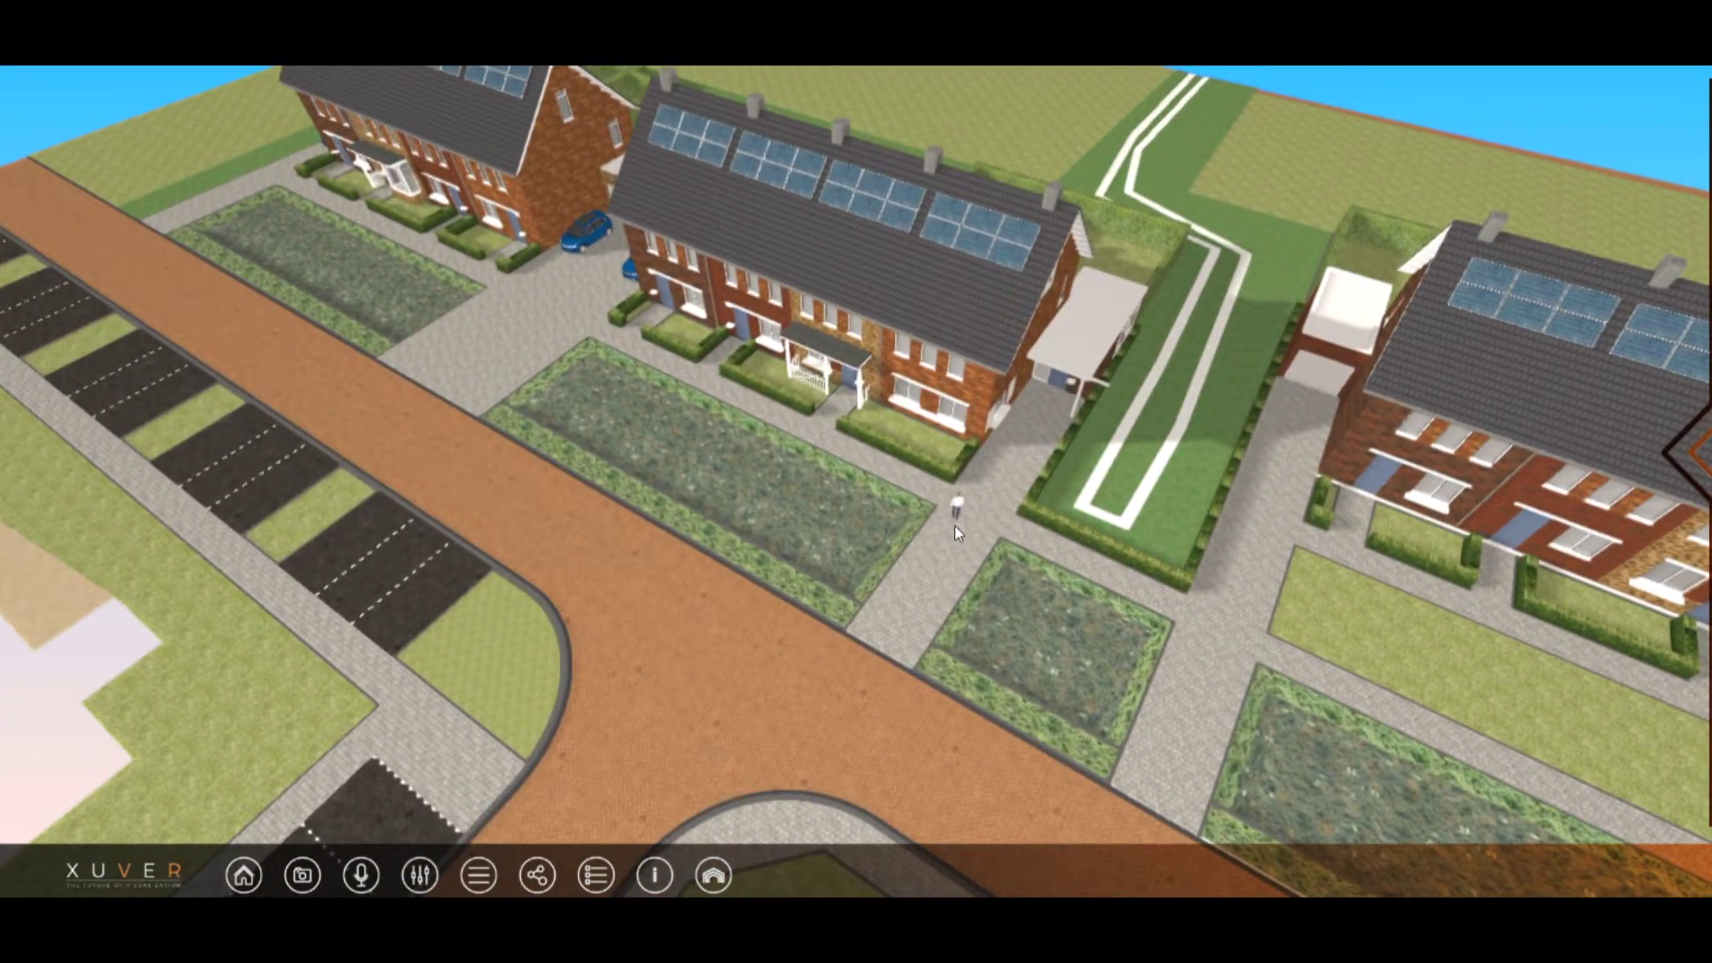
click(954, 526)
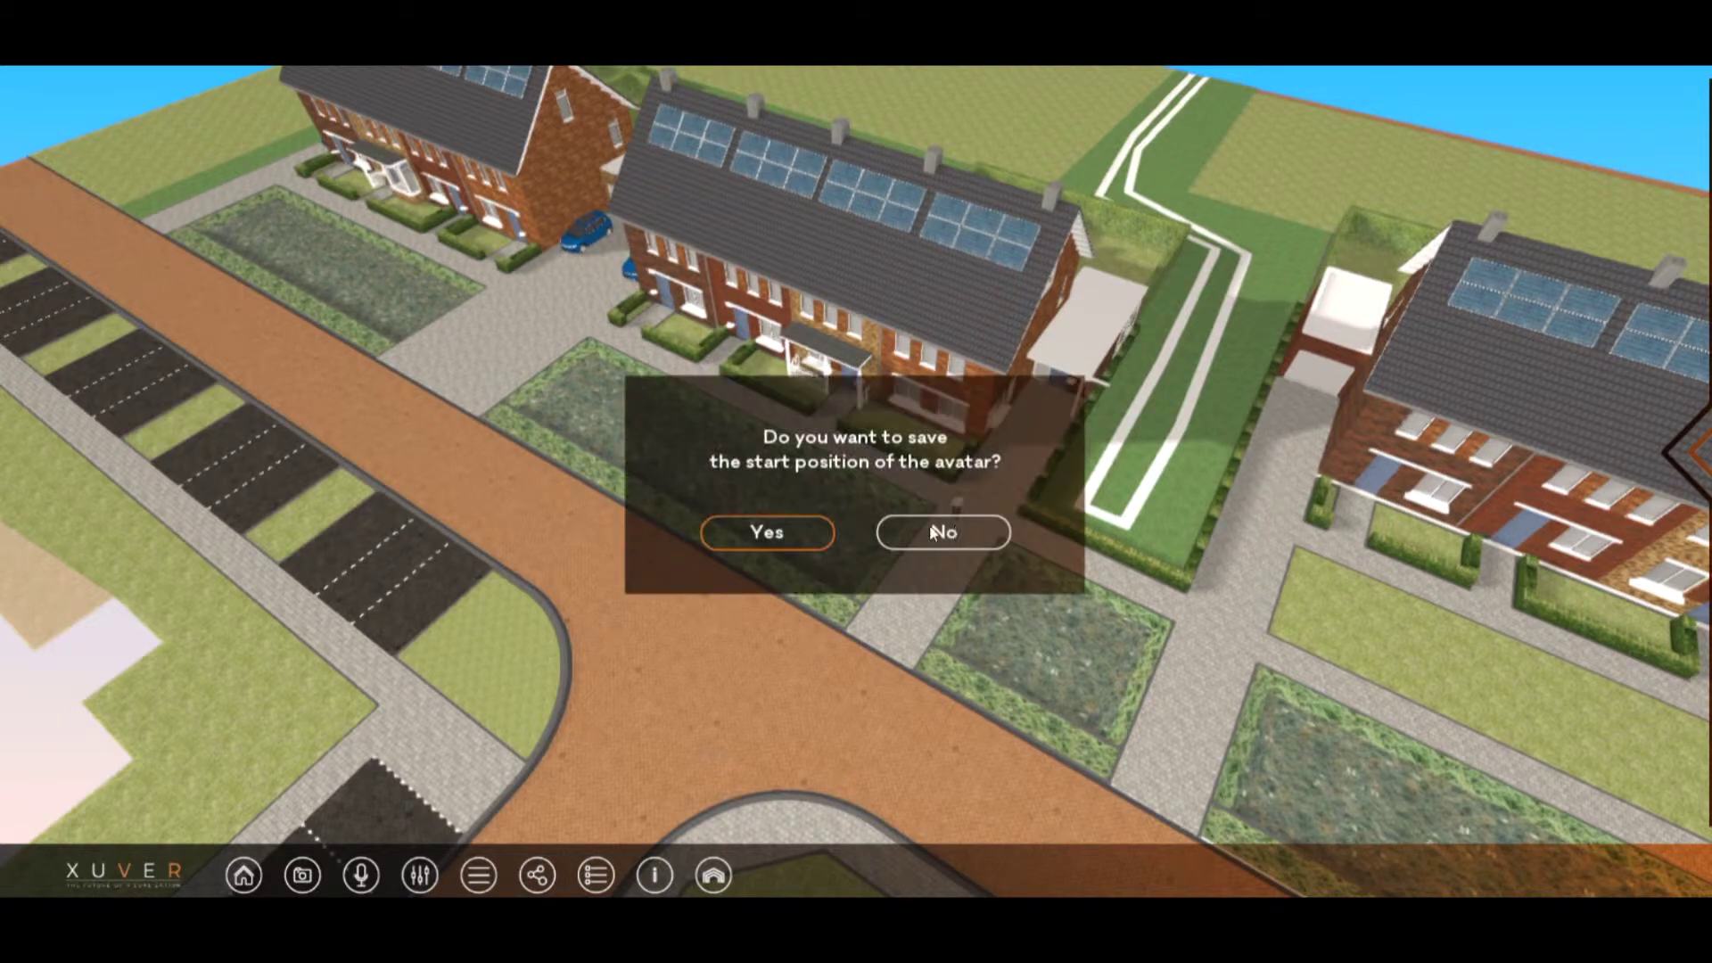
click(772, 534)
Walk the avatar from its start point to the brick road, turning to look around the housing site.
key(Left)
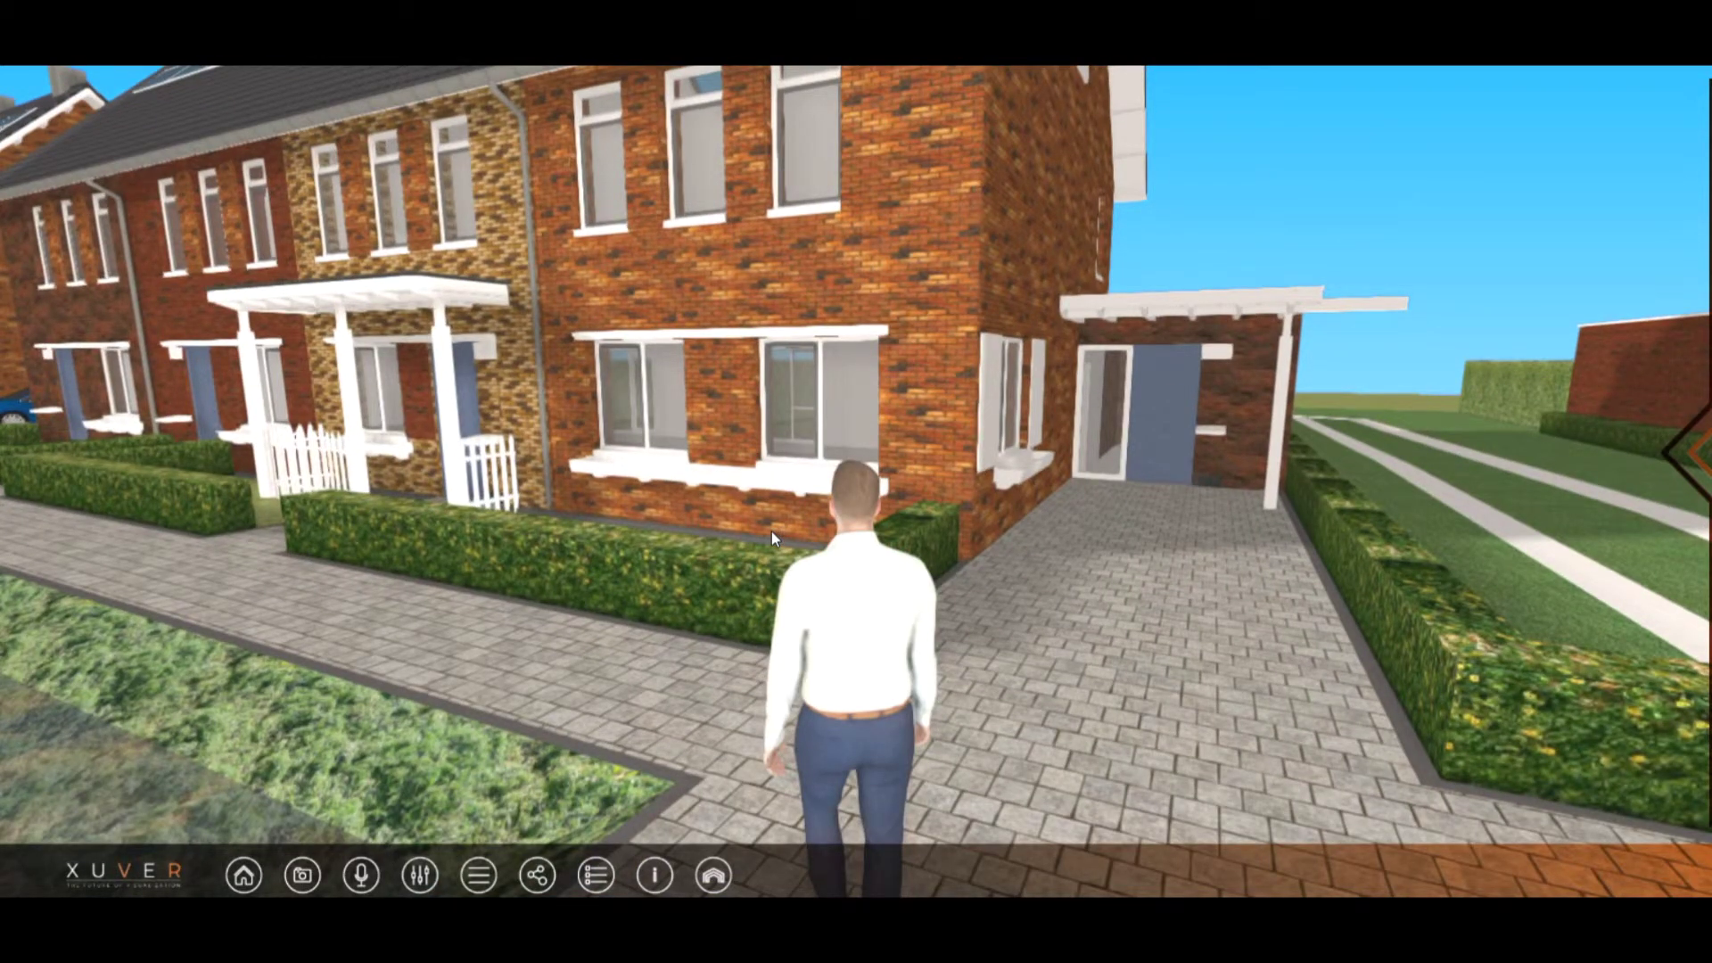
key(Right)
key(Right)
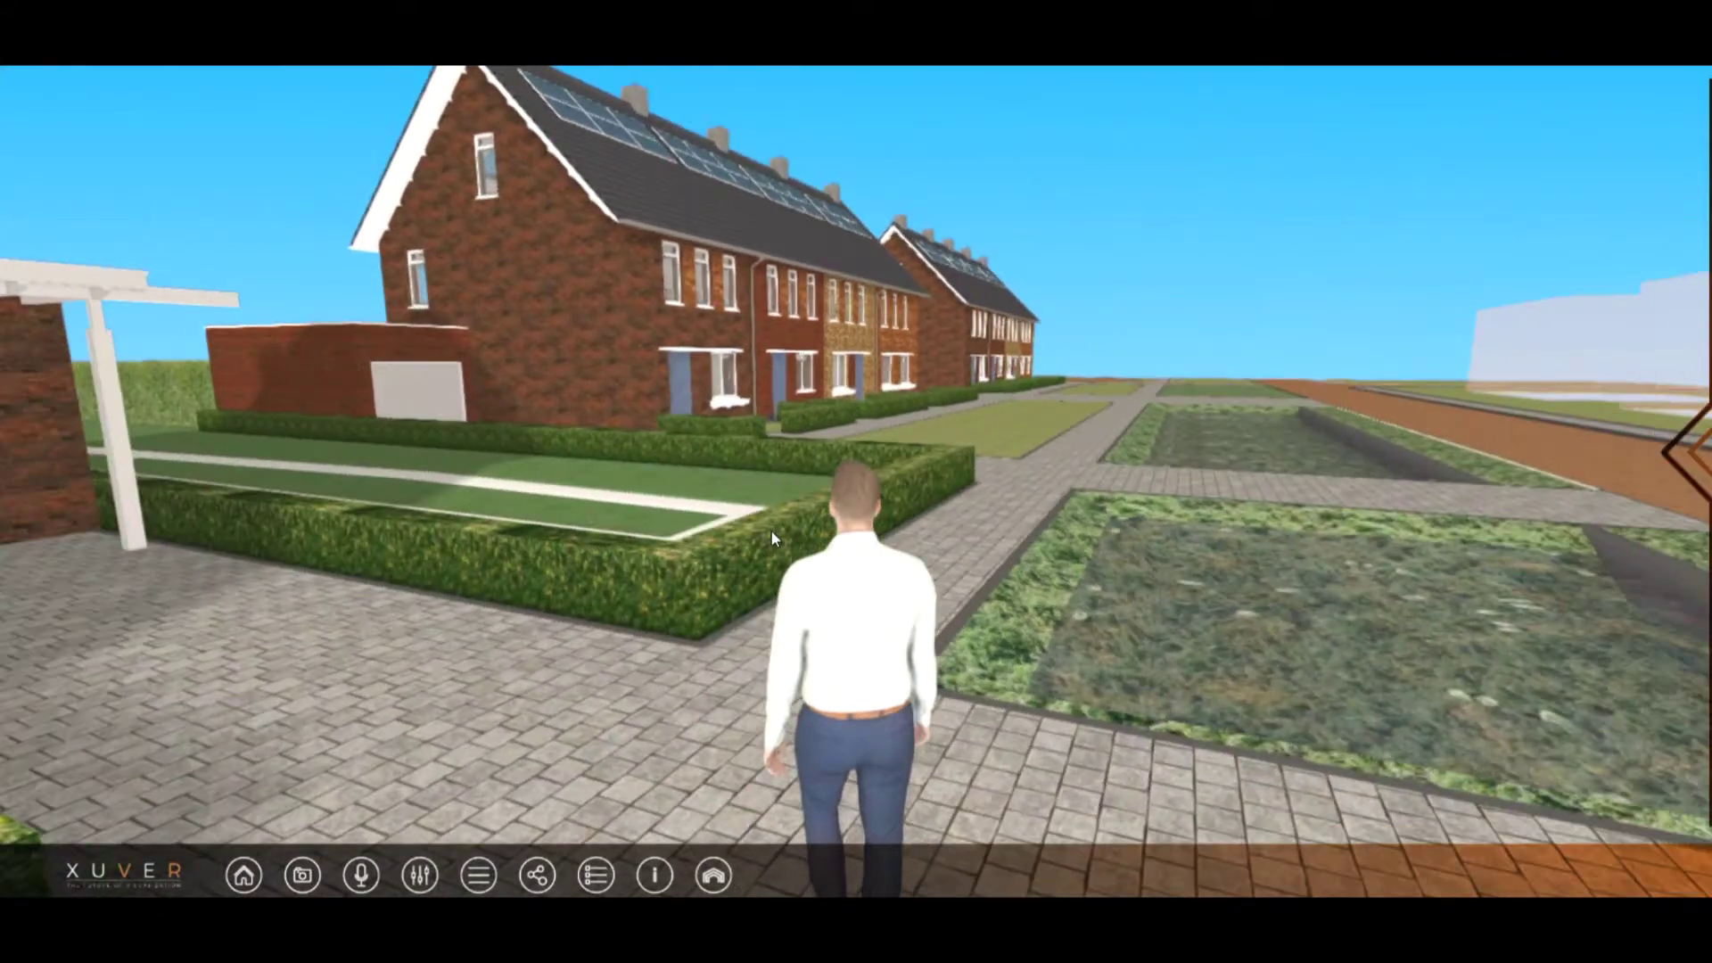
key(Up)
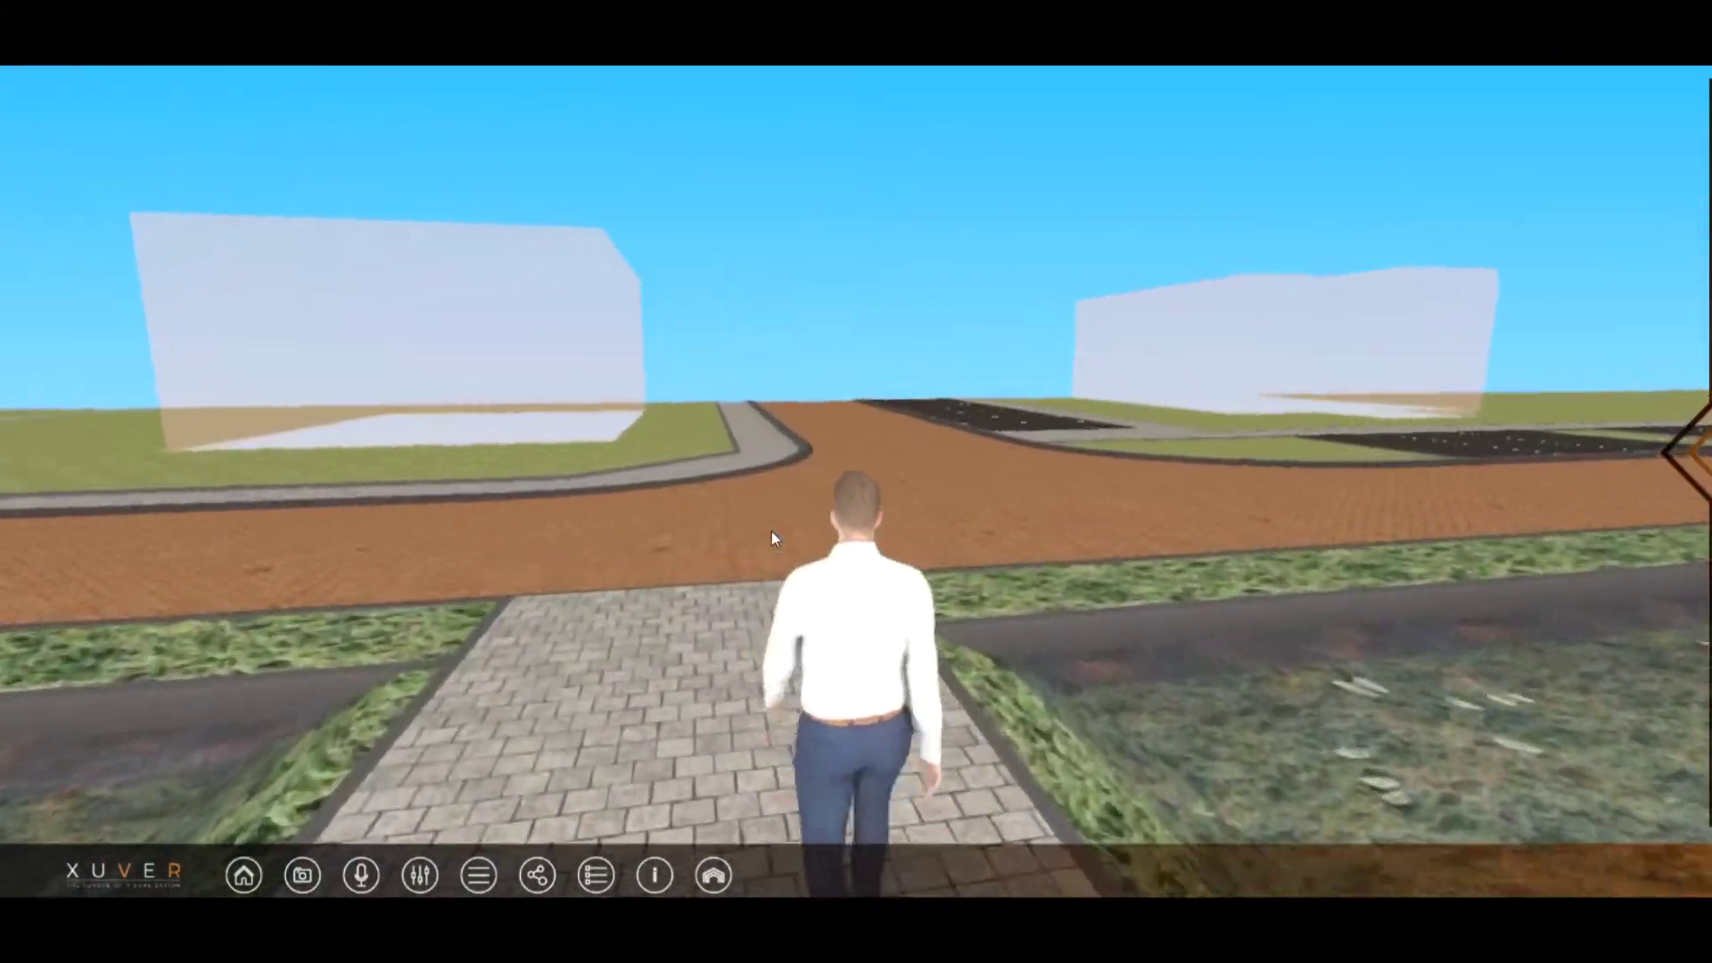
key(Left)
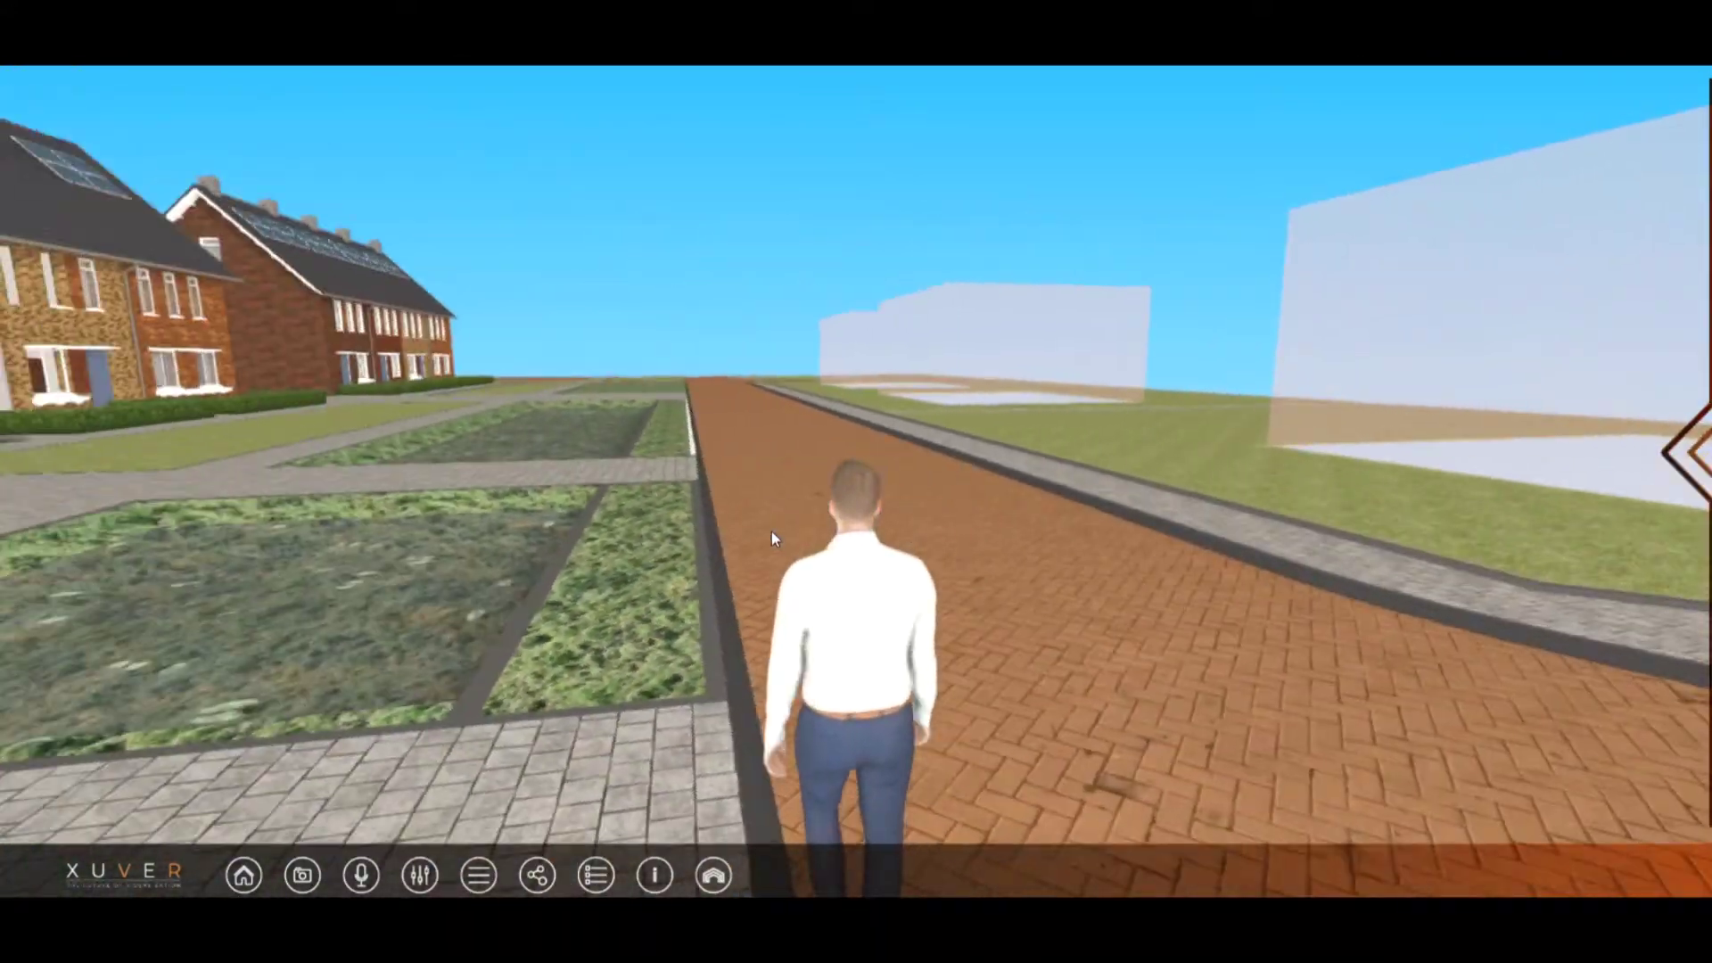
key(Right)
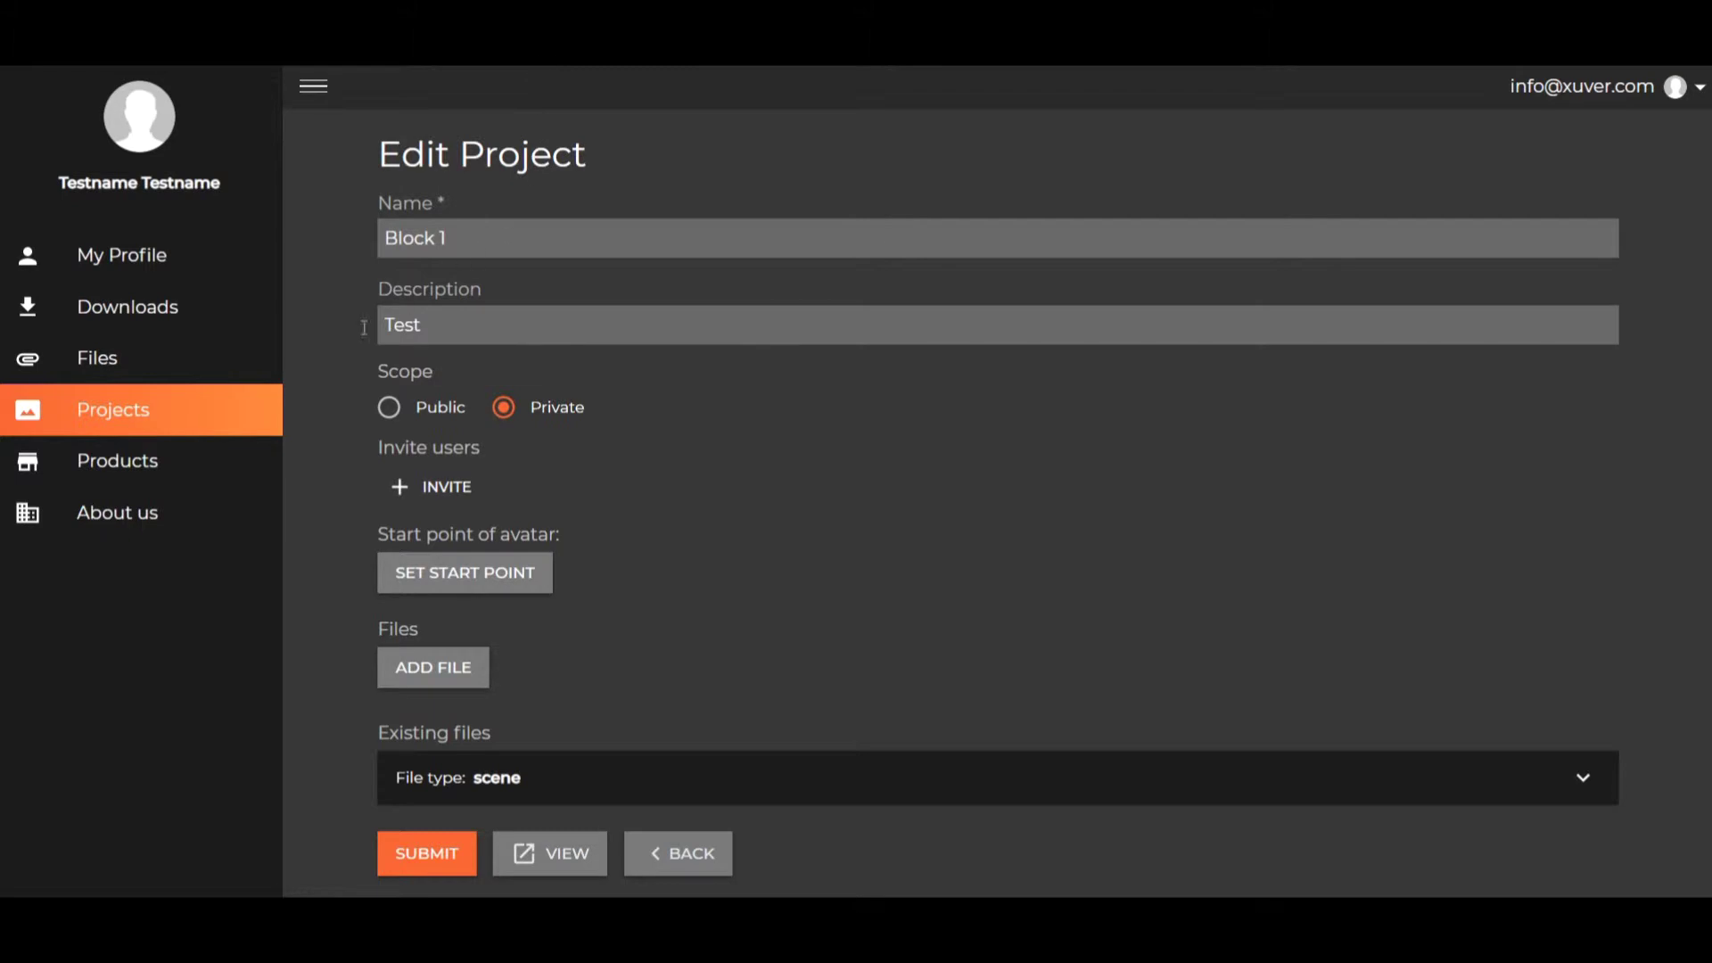
Open the Block 1 project in the viewer from the projects list.
click(127, 408)
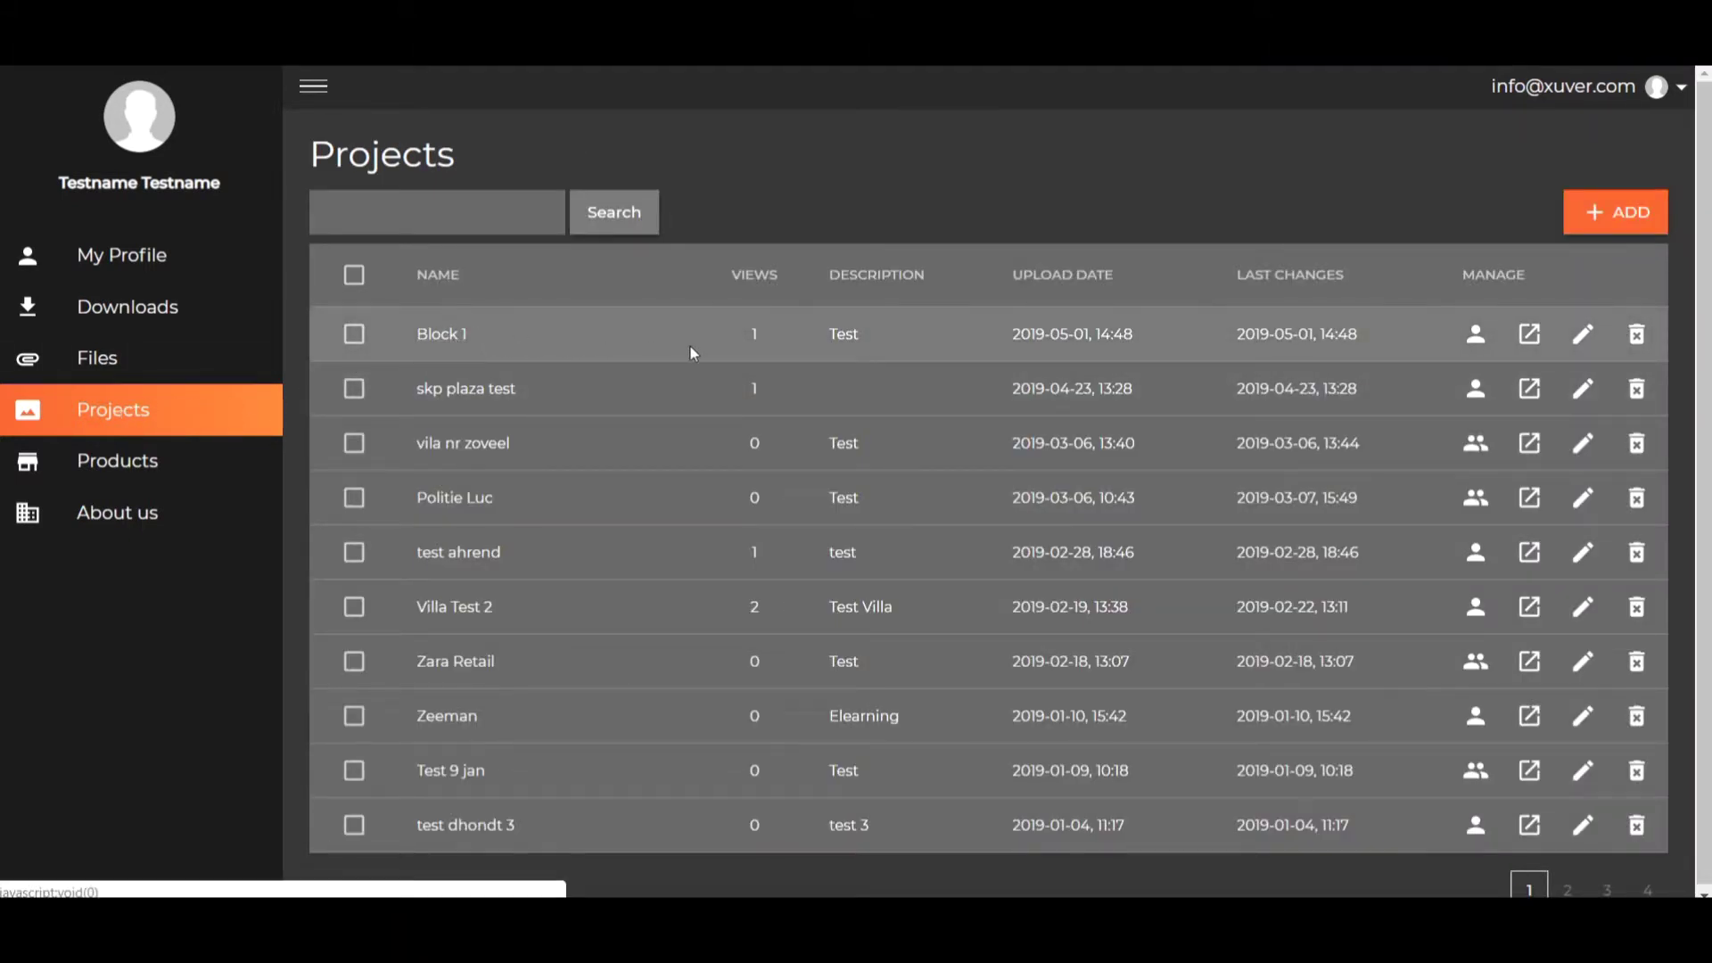
click(1530, 335)
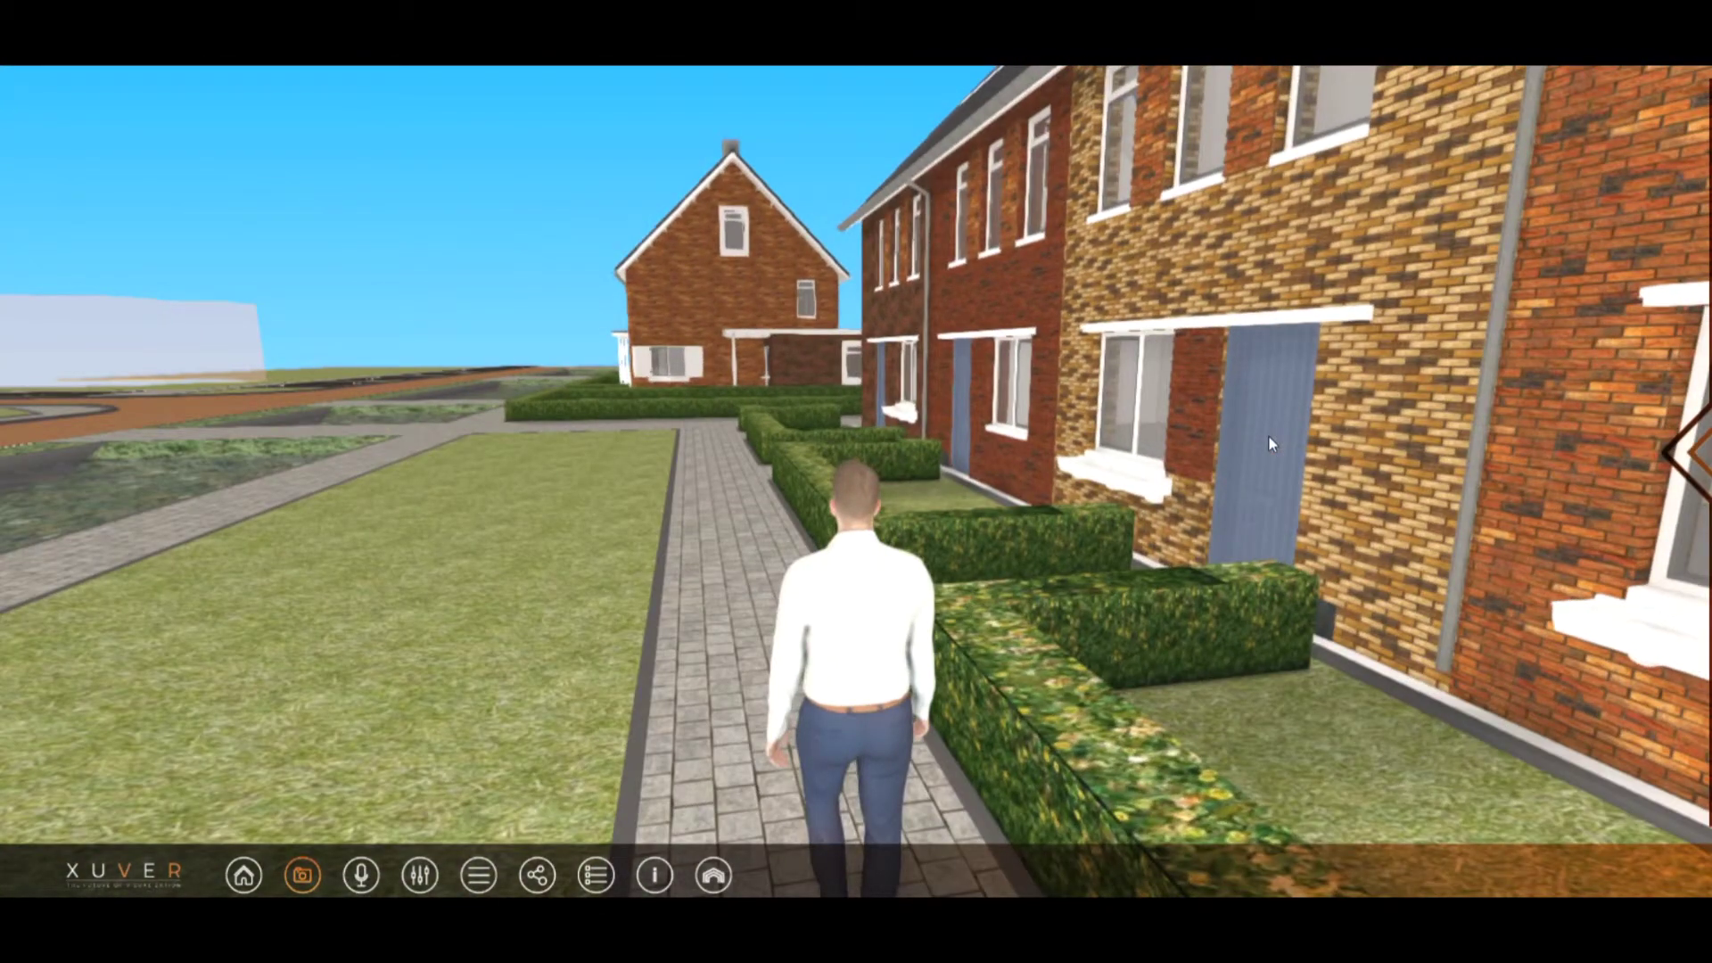
Examine the whole housing site from the overview camera and return to the view behind the avatar.
click(303, 880)
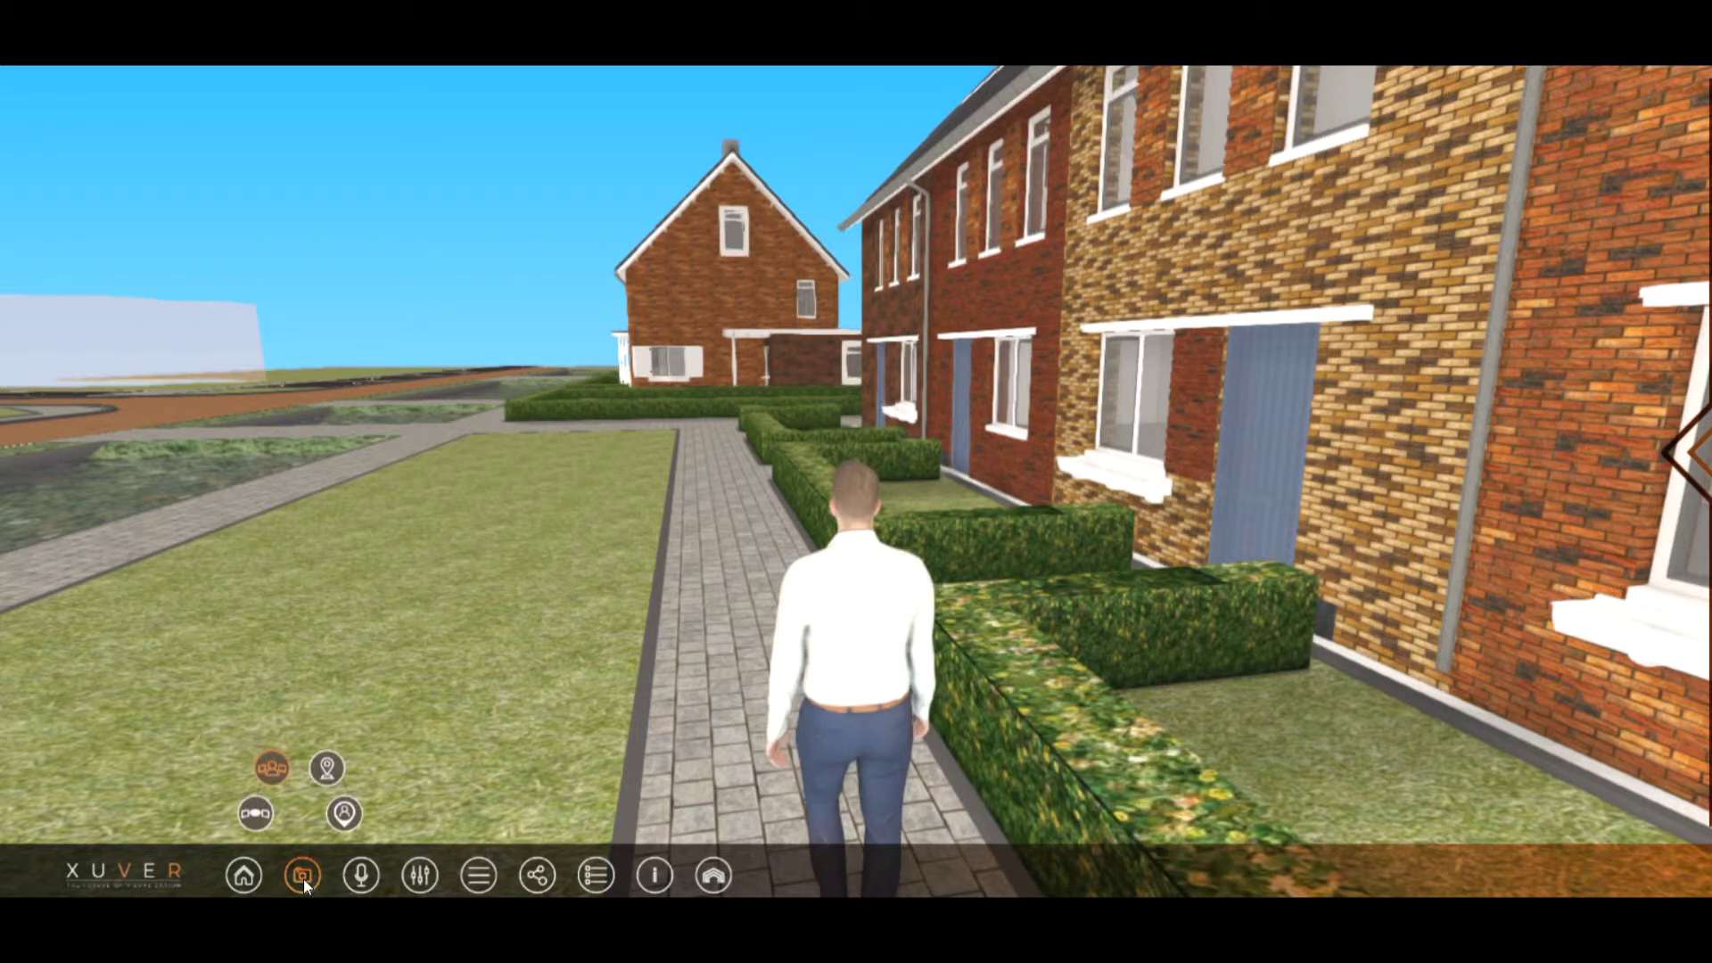
click(327, 769)
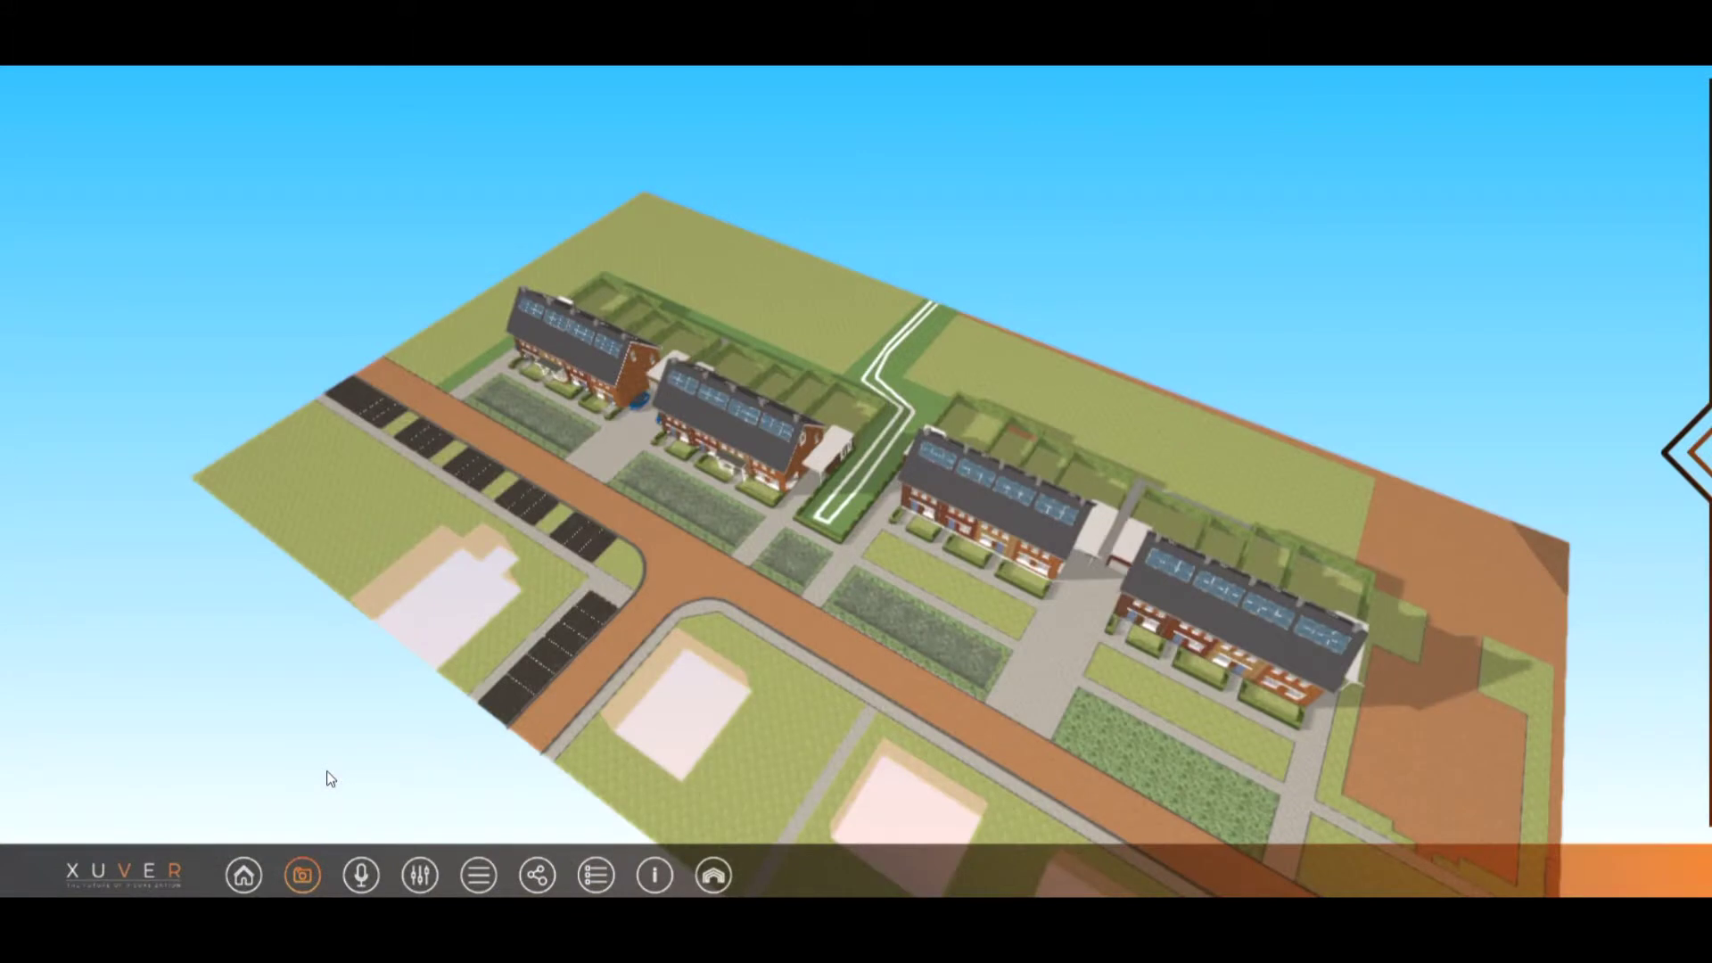
drag(962, 594, 773, 427)
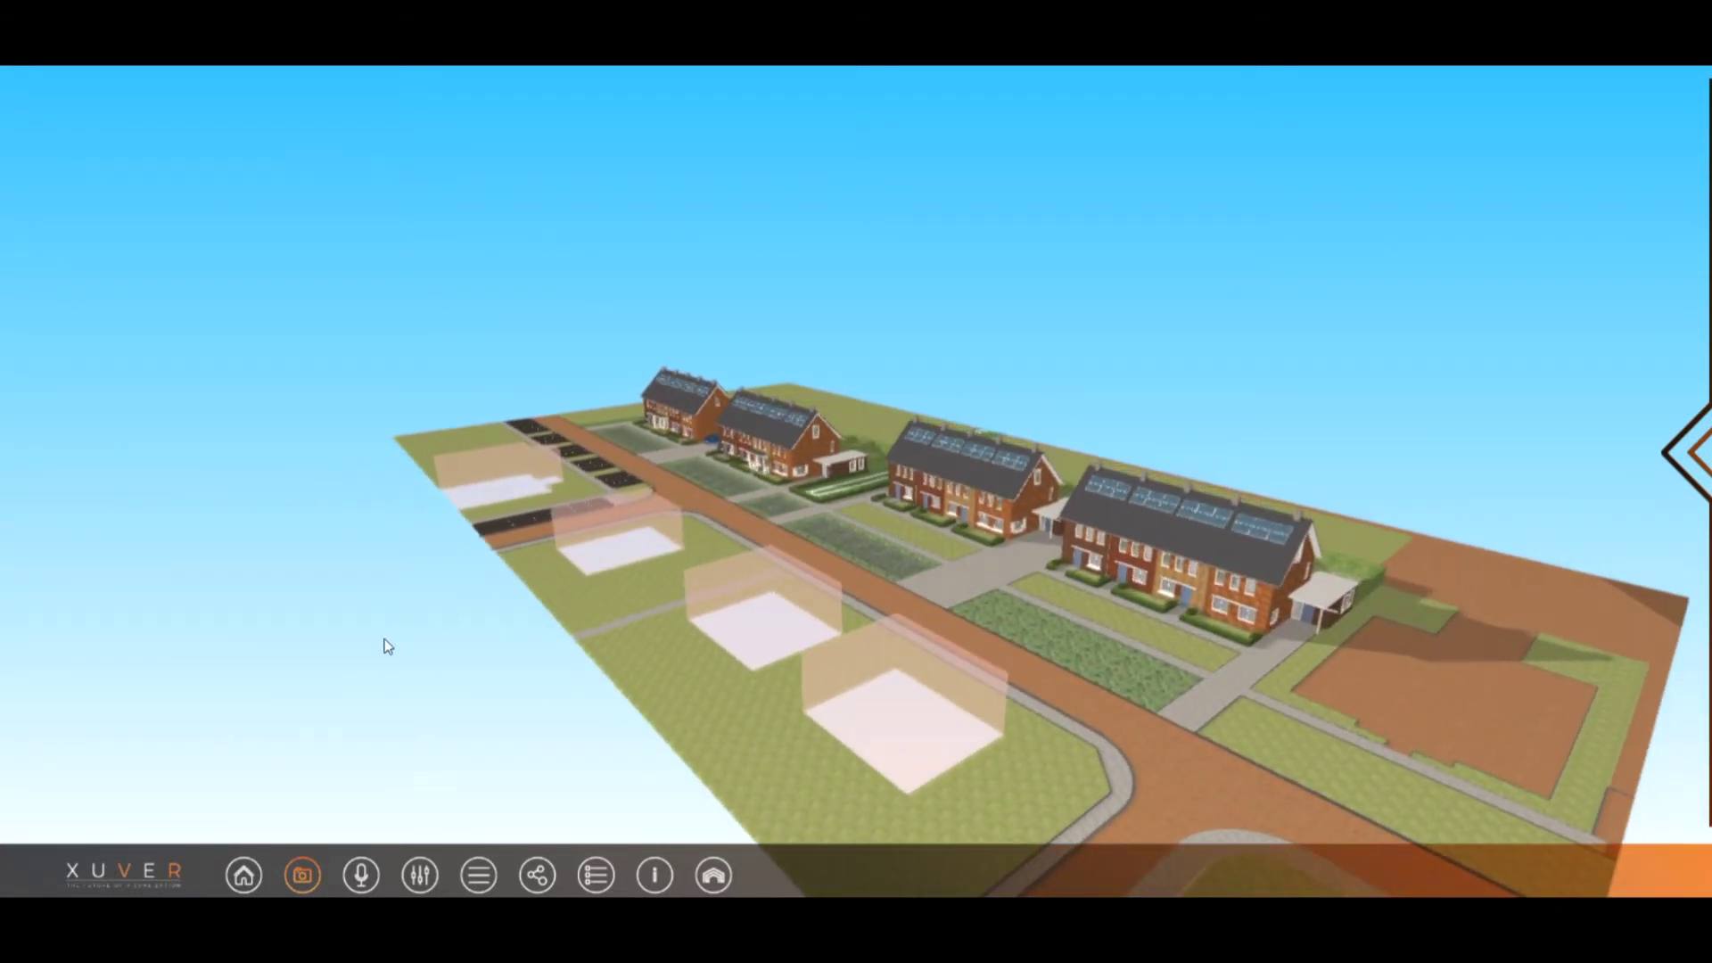
click(301, 875)
click(274, 772)
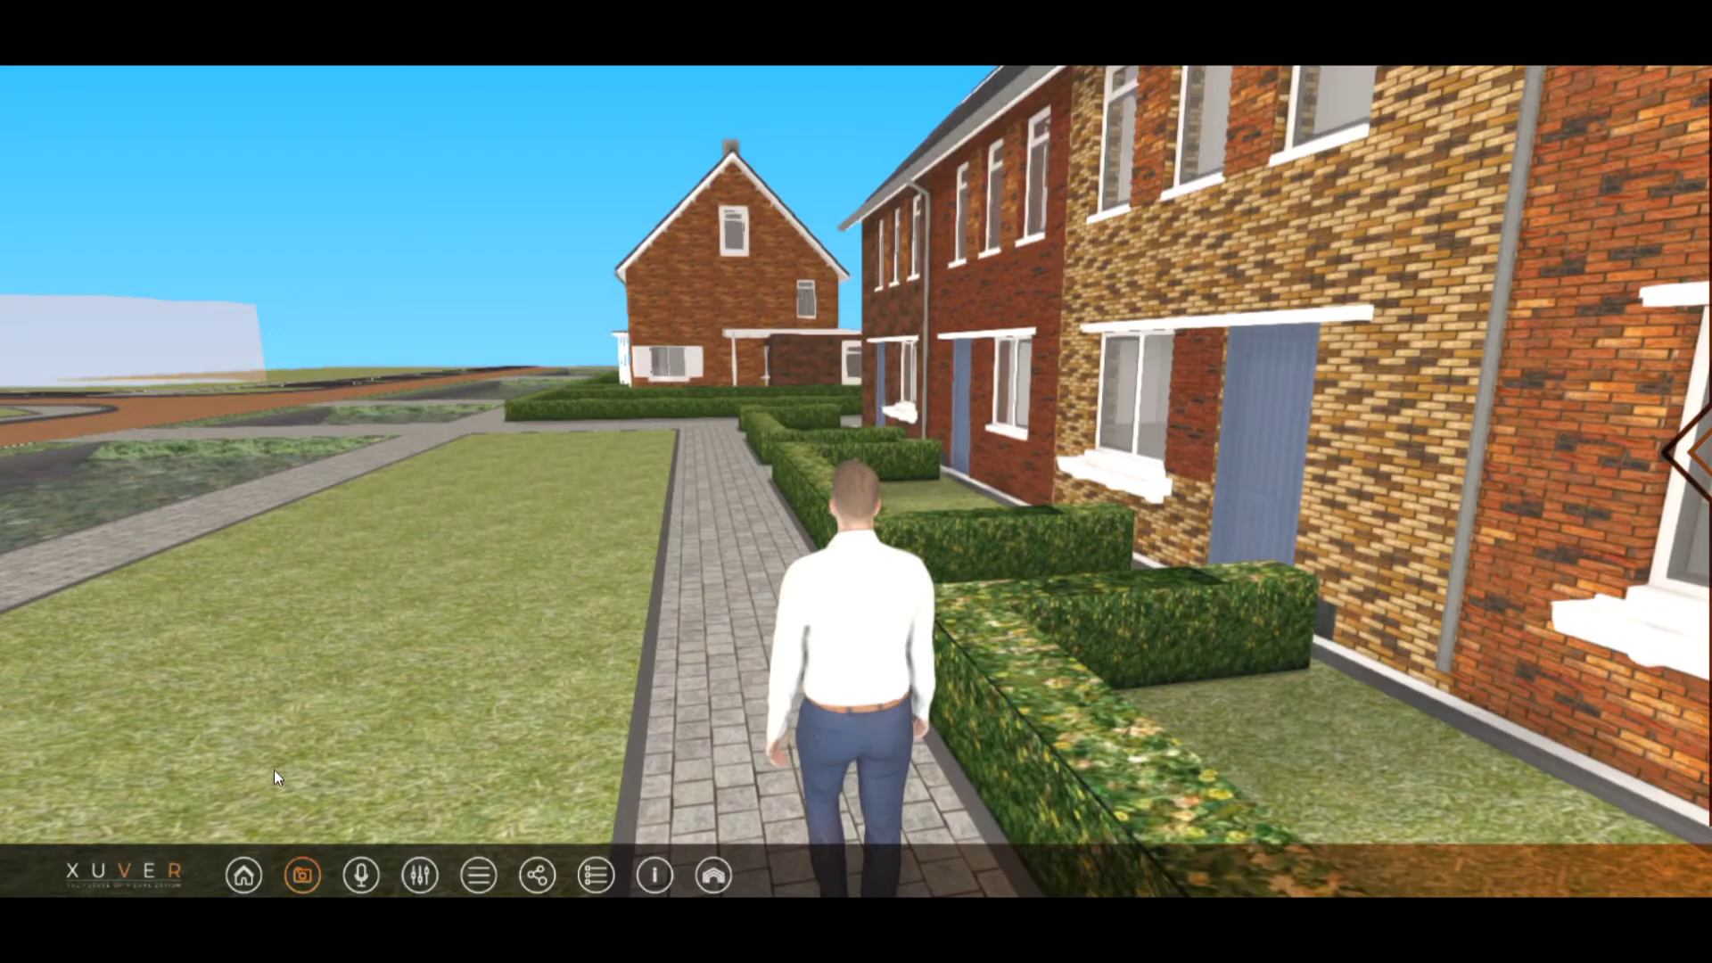